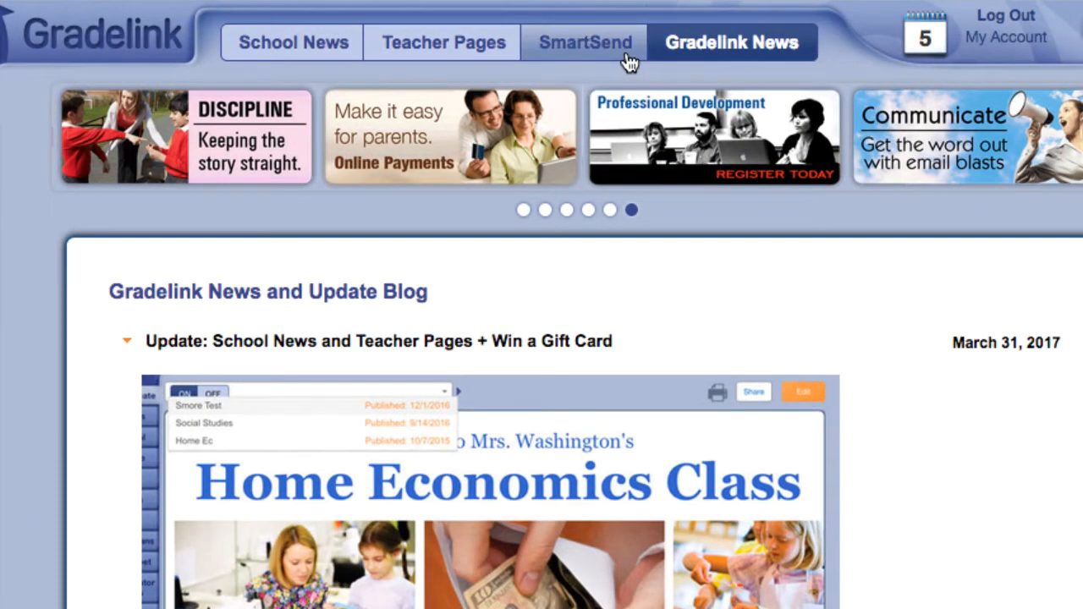
Go to SmartSend and scroll down to the blank new email form.
click(758, 61)
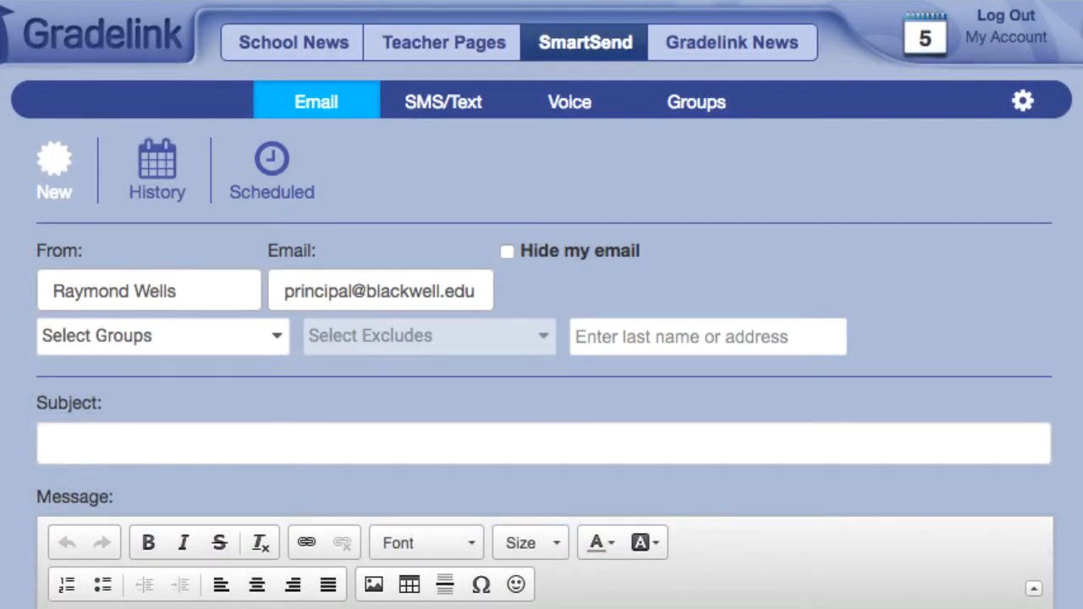
scroll(542, 339, down, 3)
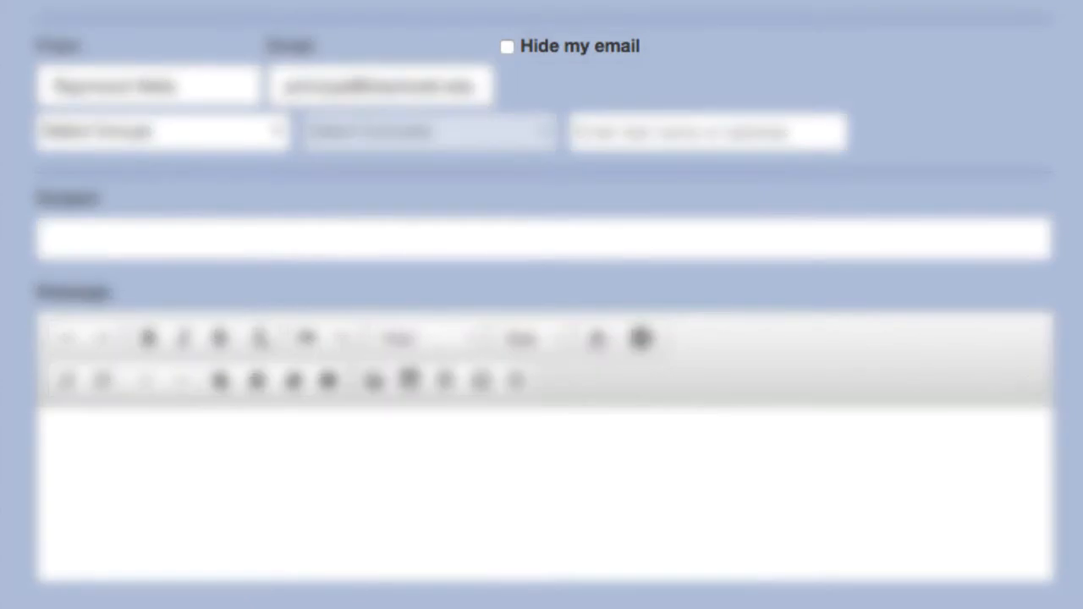
Hide my email, target the All Active Staff group, and exclude one staff member.
click(508, 47)
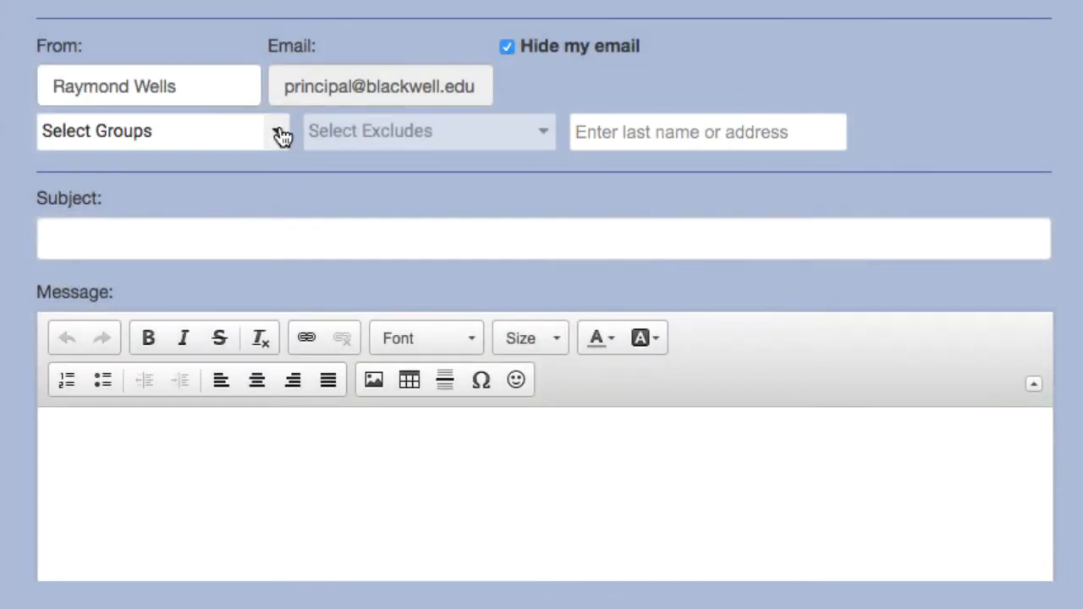
click(280, 133)
click(136, 225)
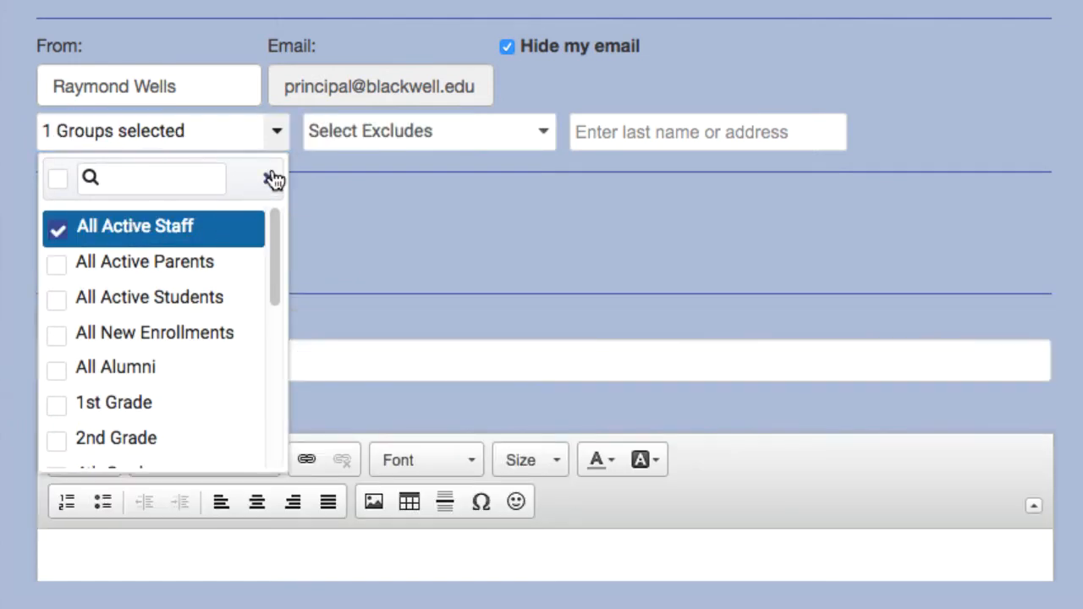
click(288, 139)
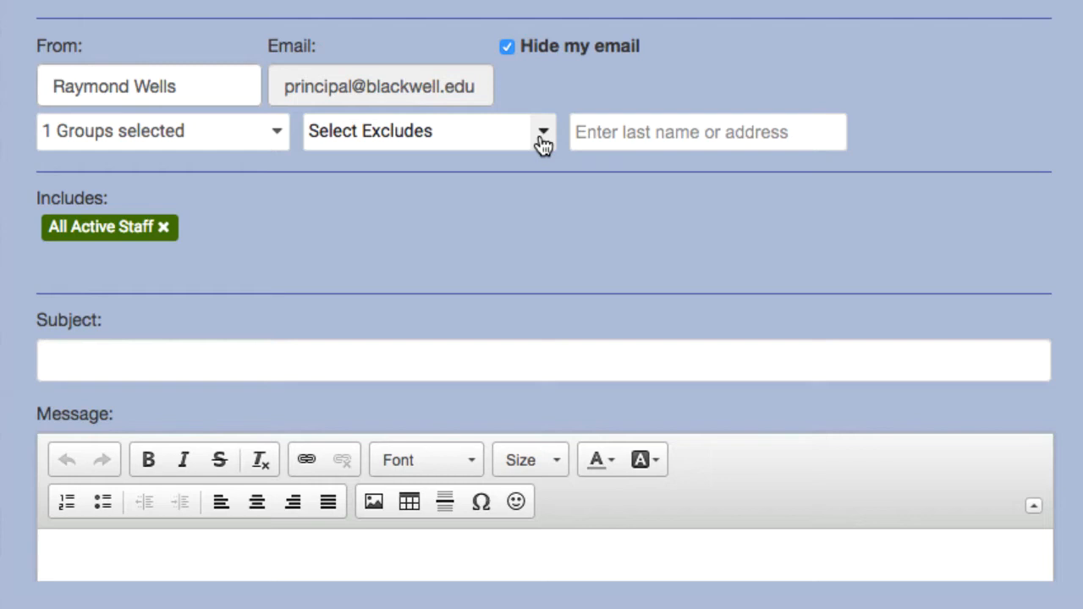
click(542, 136)
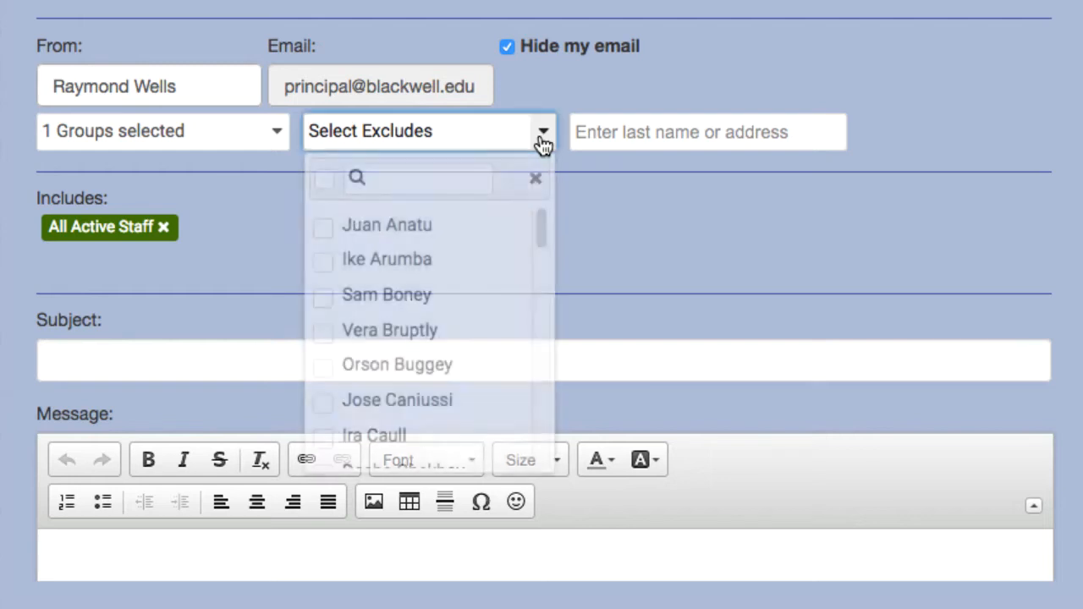
click(330, 266)
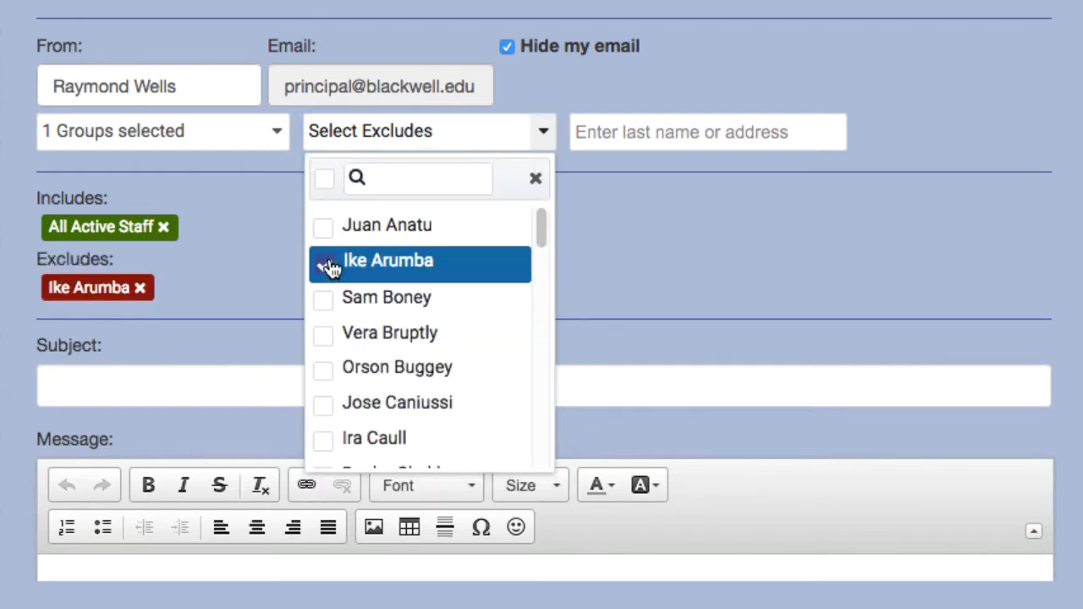
click(542, 136)
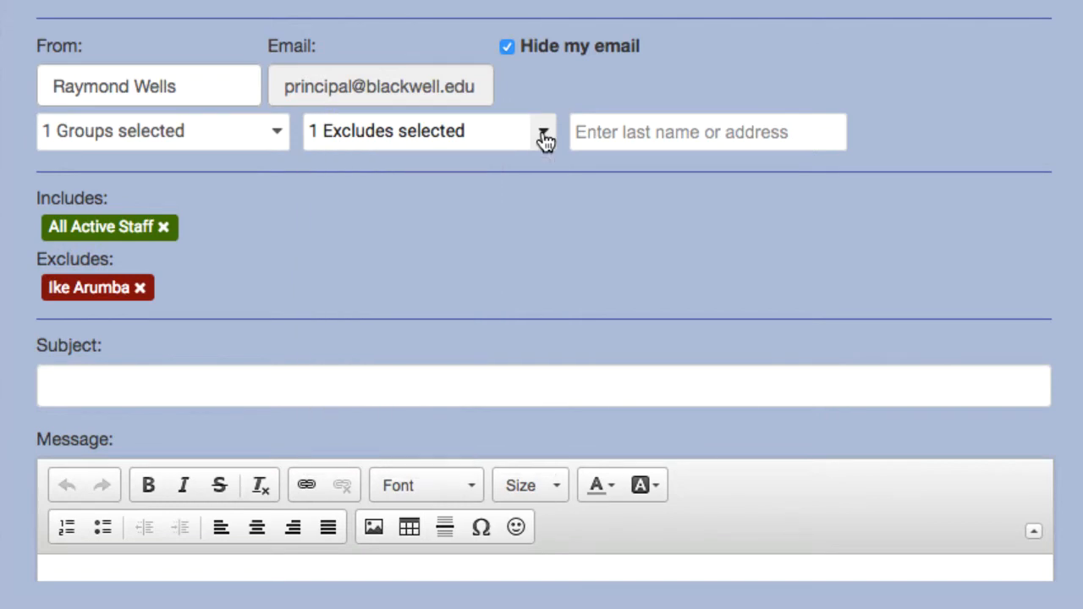
Add an individual staff member as a recipient by looking up their last name.
click(806, 129)
text(Jefferson)
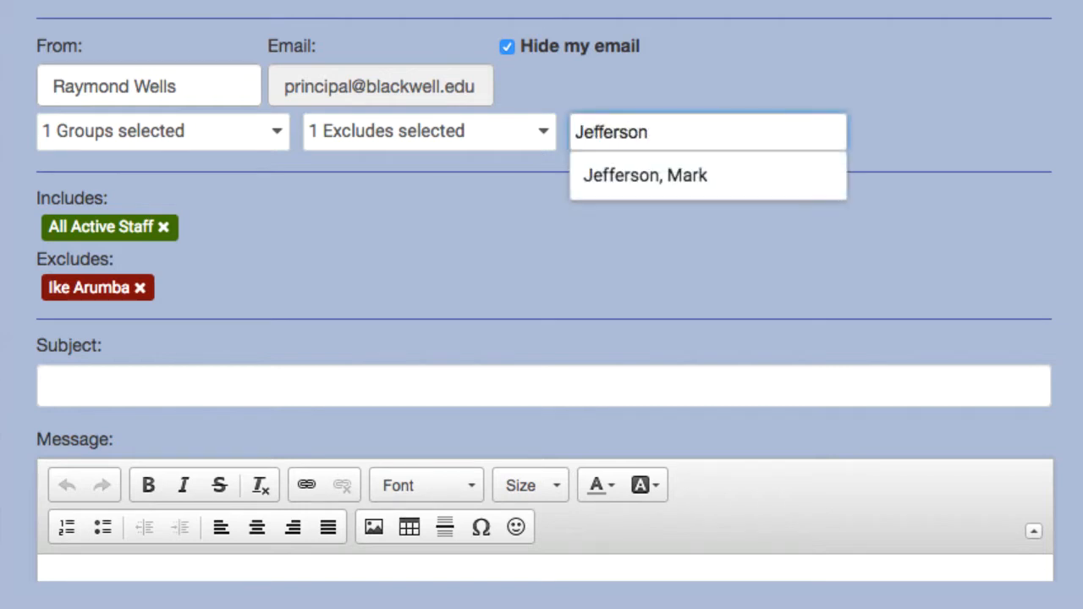
click(809, 174)
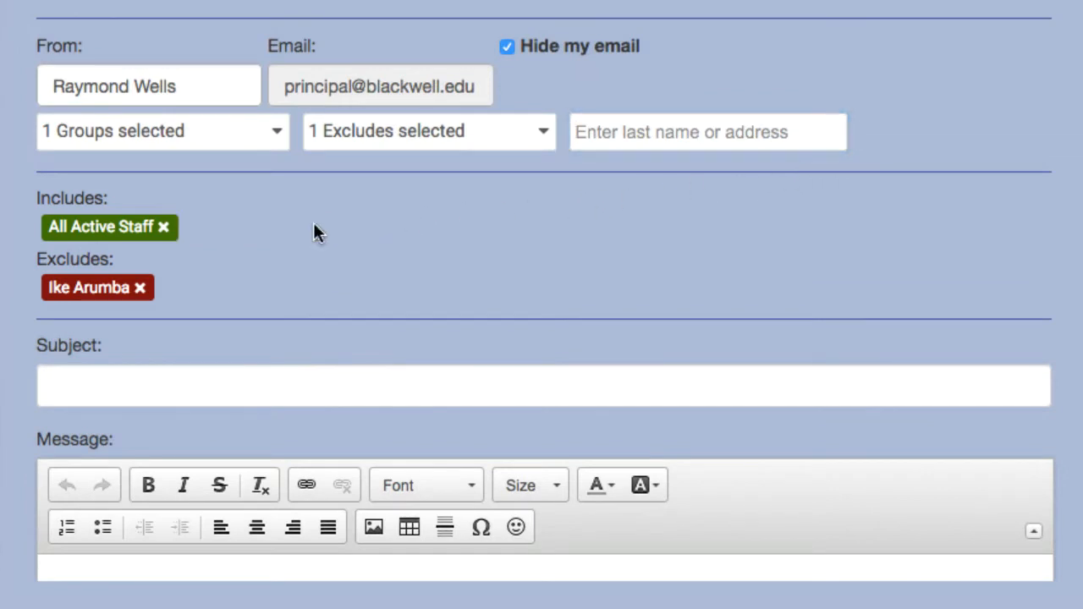
scroll(316, 223, down, 5)
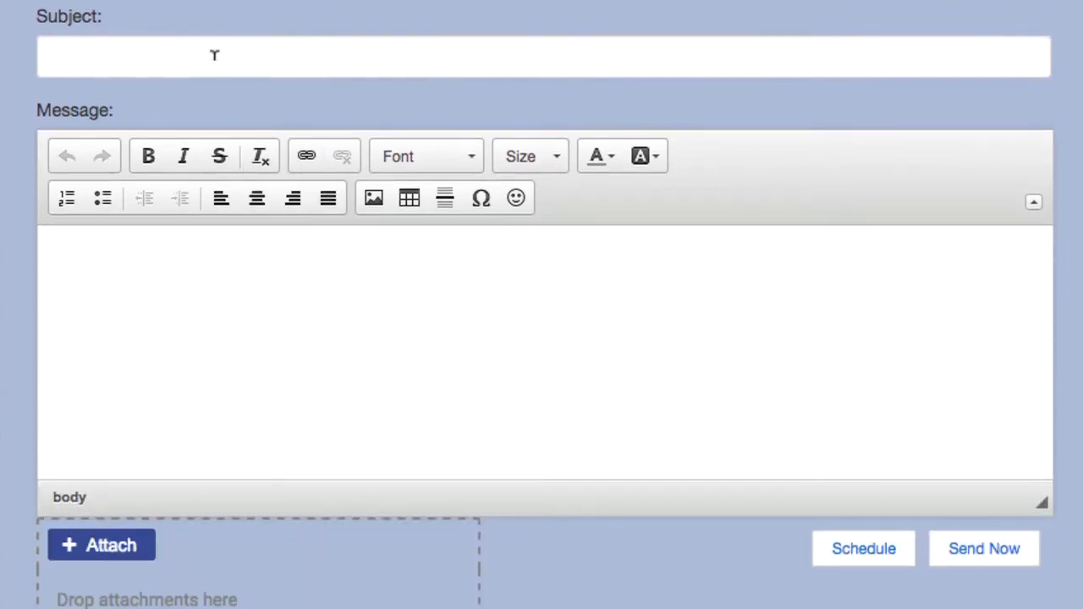
Enter the subject 'School Closing early this Friday' and paste the reminder text as the body.
click(215, 55)
text(School Closing early this Friday)
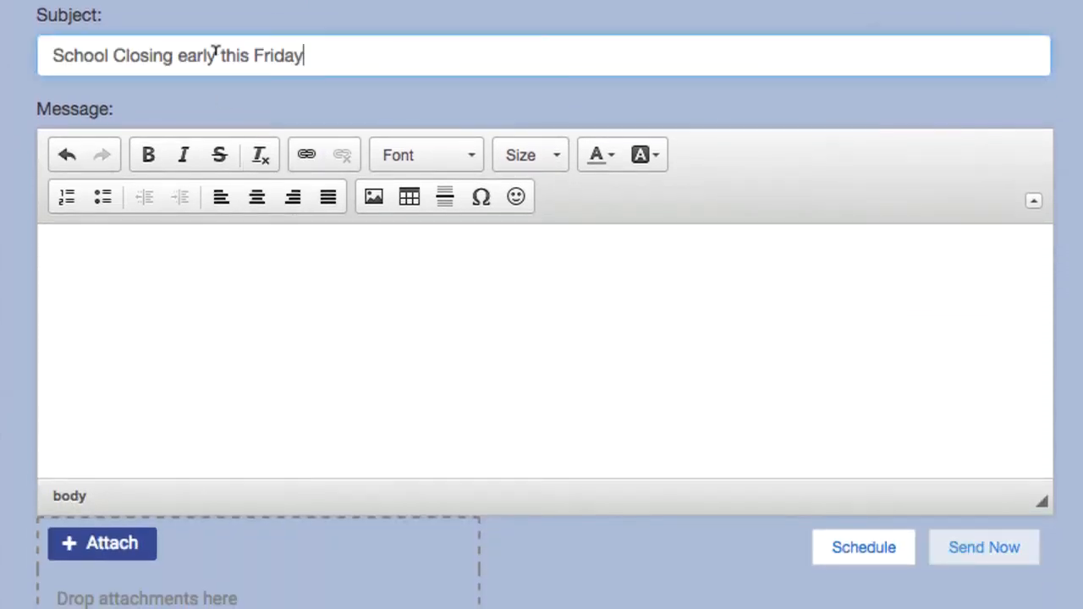
click(201, 240)
text(This is a reminder that the School will be closing early this Friday due to a Vortex Club party held in the afternoon on campus.)
scroll(203, 229, down, 2)
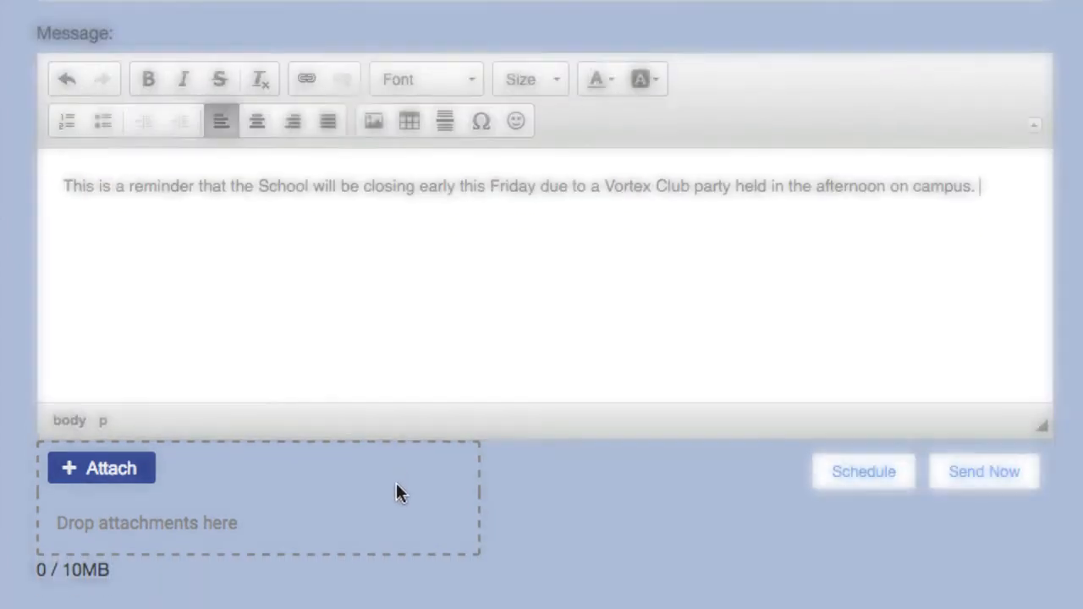
Attach vortex_club_party.jpeg, send the email now, and keep the message for resending.
click(151, 483)
click(360, 108)
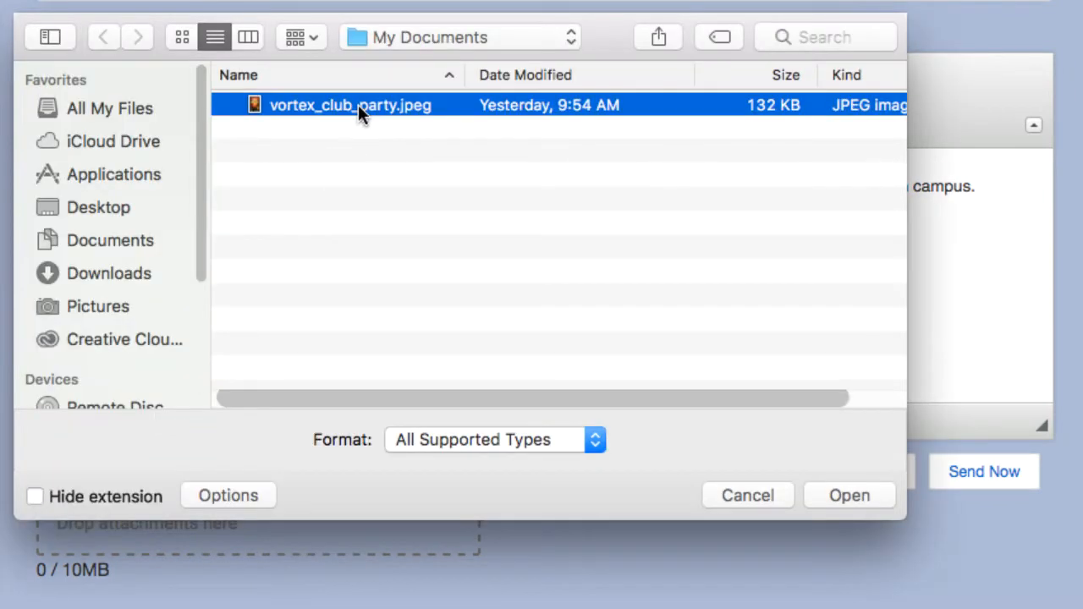
click(825, 494)
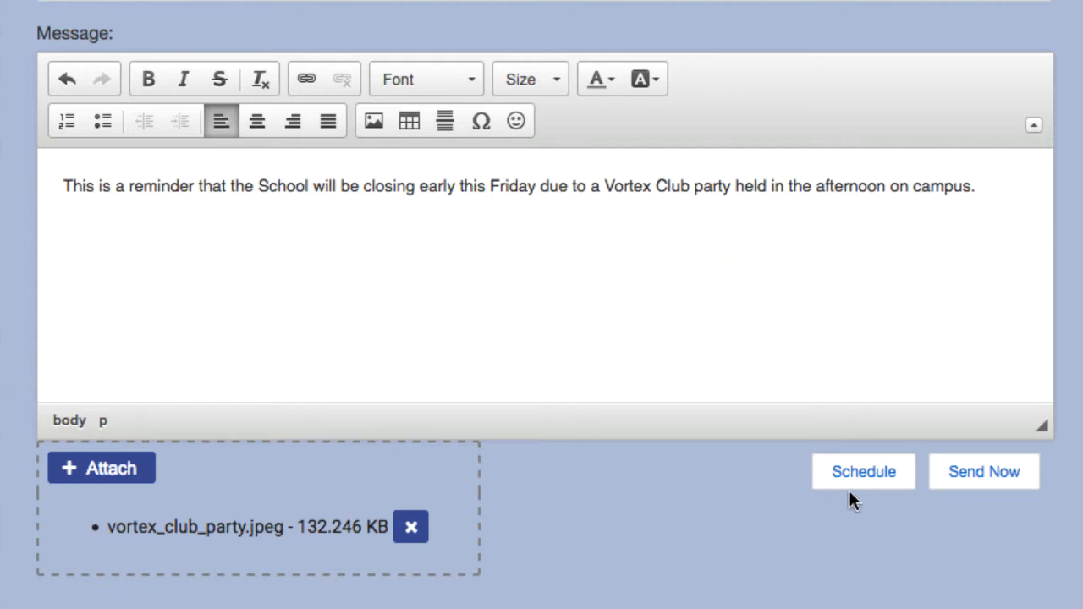
click(1007, 479)
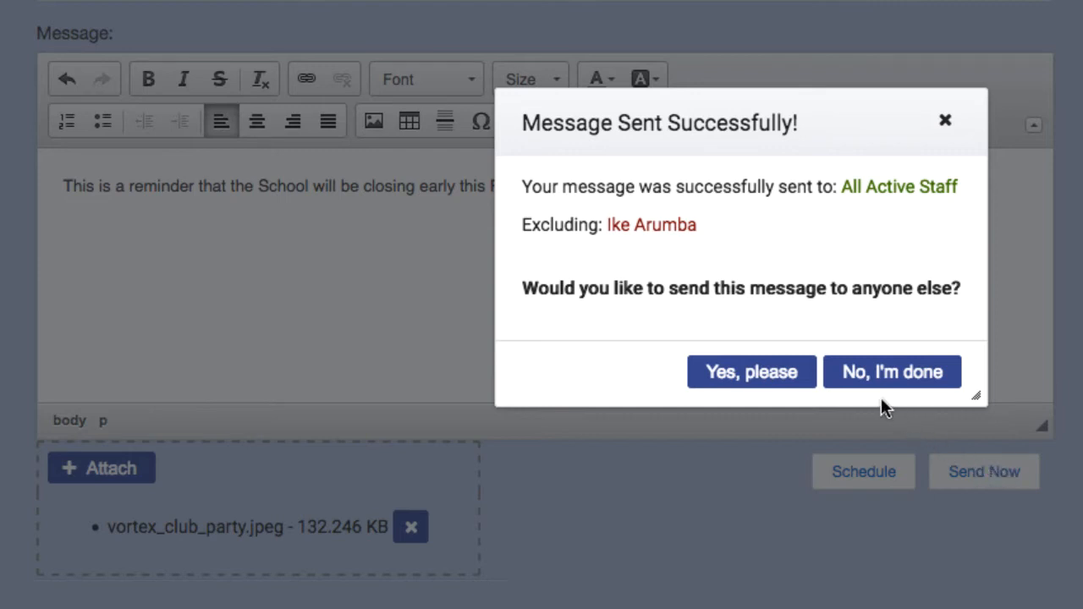
click(791, 376)
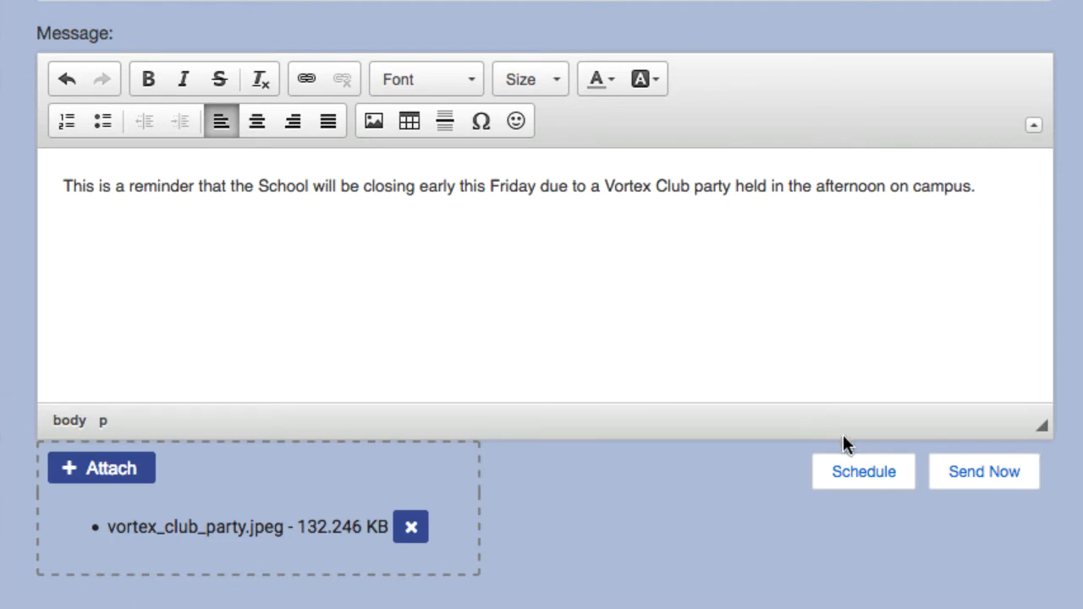
Schedule the reminder for 04/07/2017 at 9:00AM, then finish without further recipients.
click(901, 487)
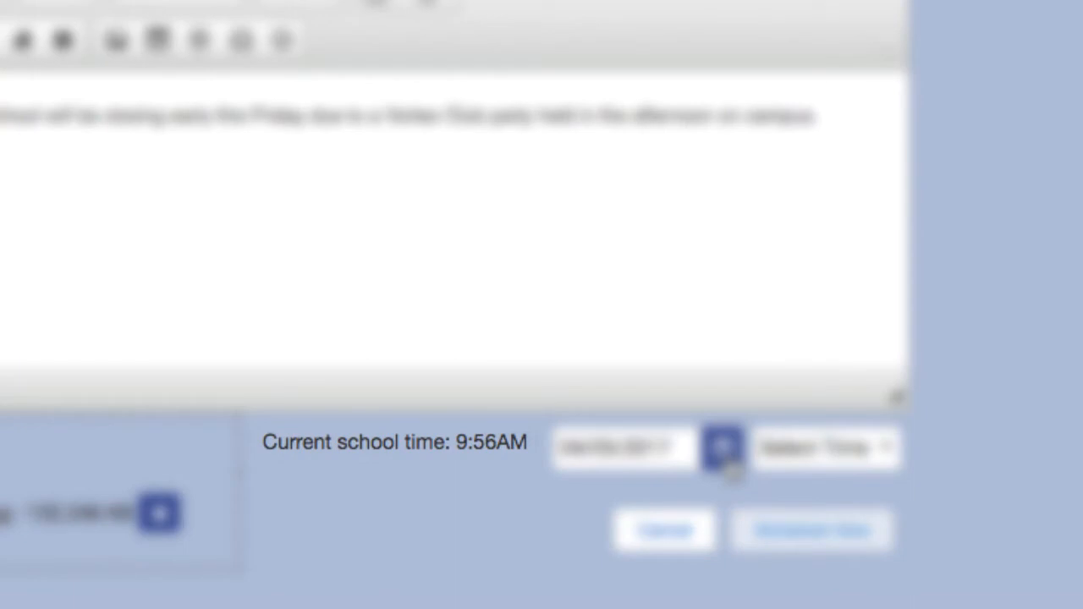
click(725, 453)
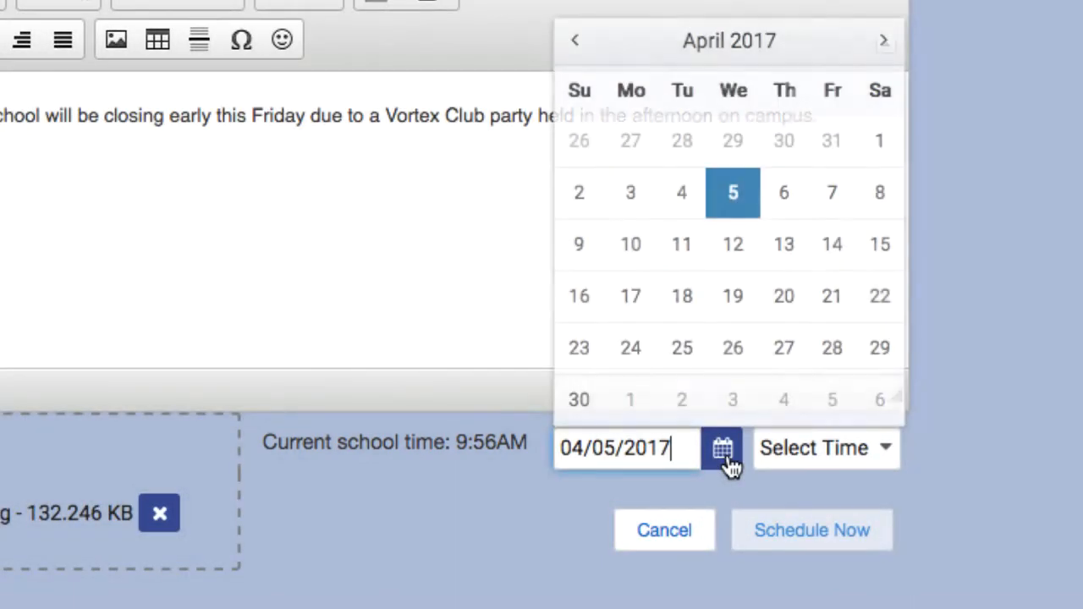
click(832, 199)
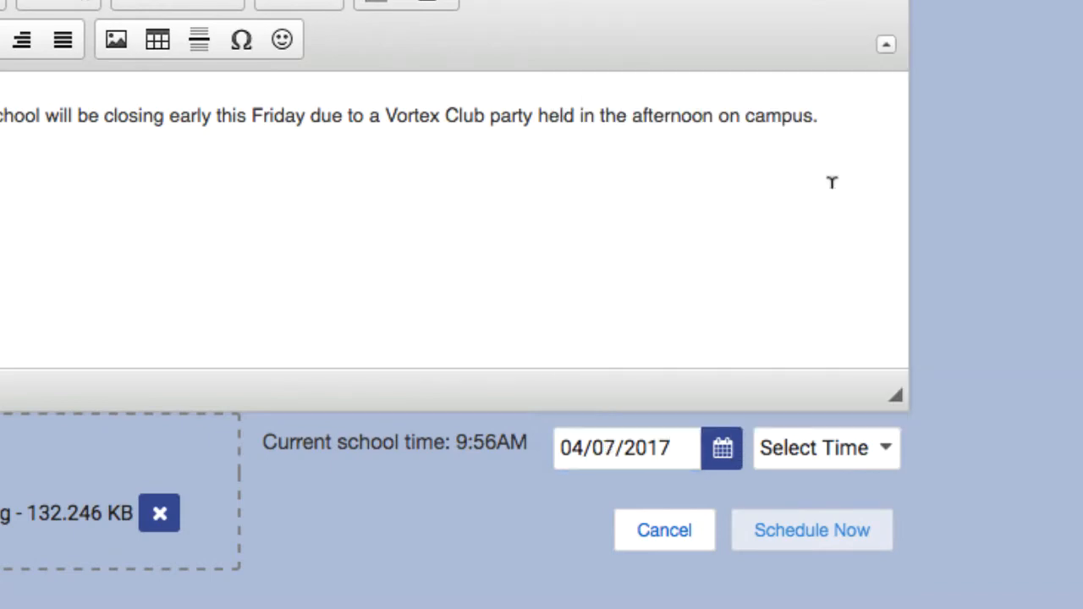
click(895, 452)
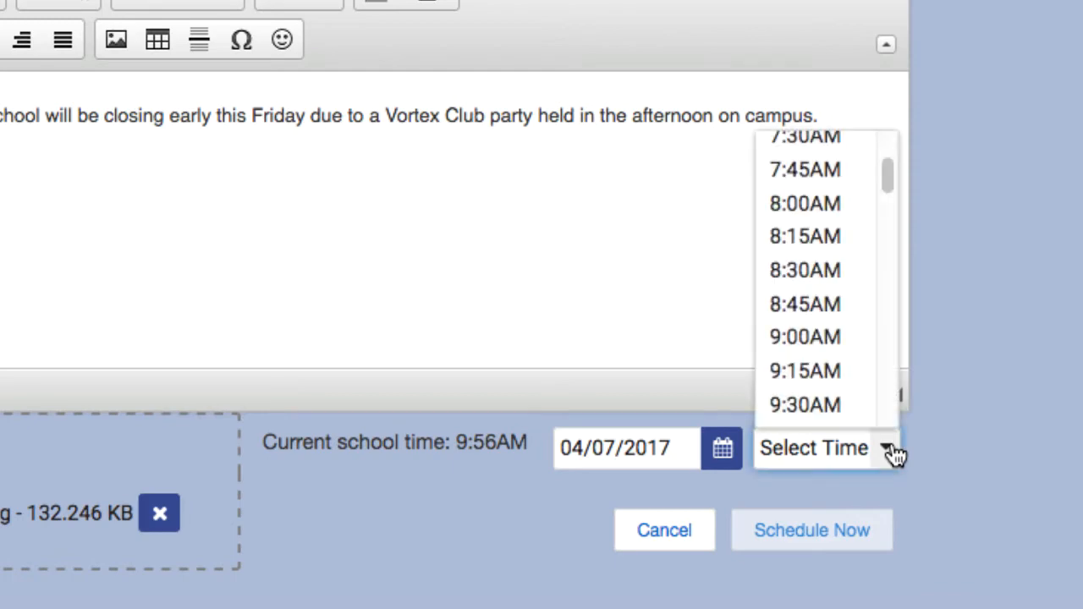
click(843, 340)
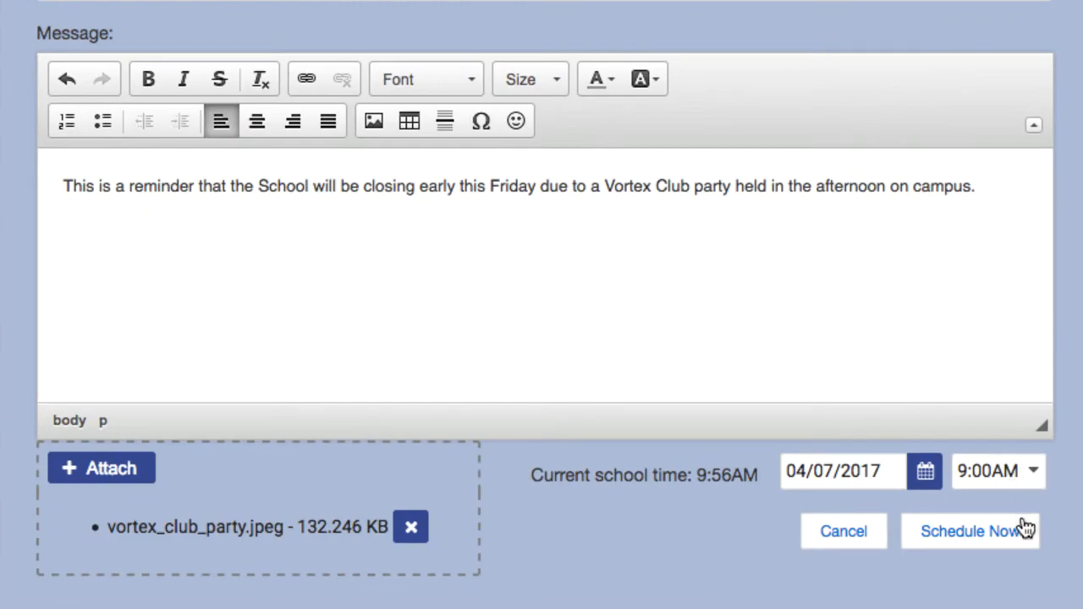
click(1025, 528)
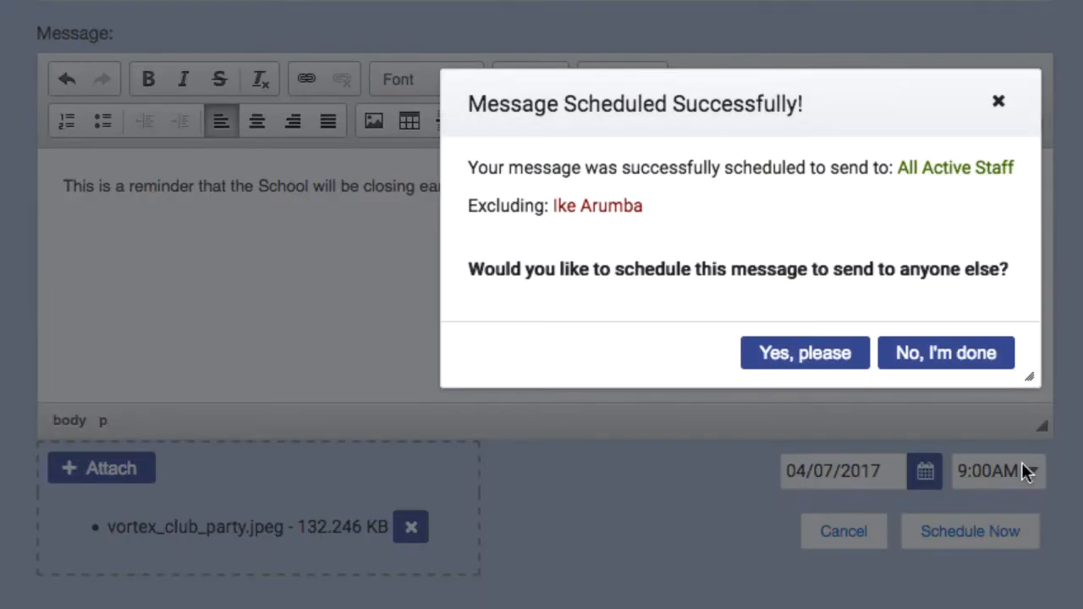
click(999, 360)
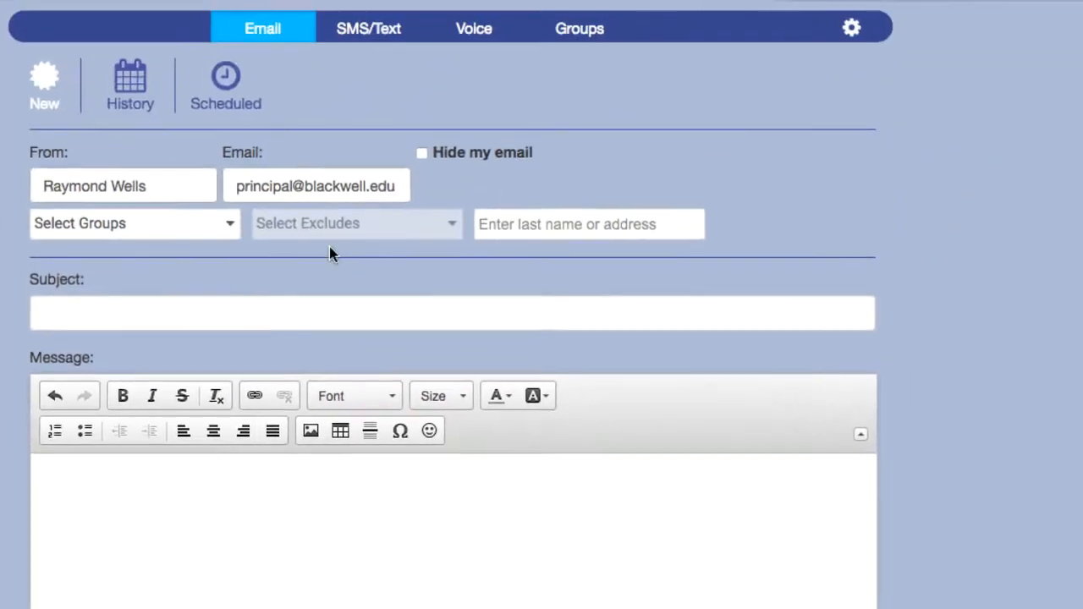
Review the School Closing email's details in the sent-email history.
click(133, 112)
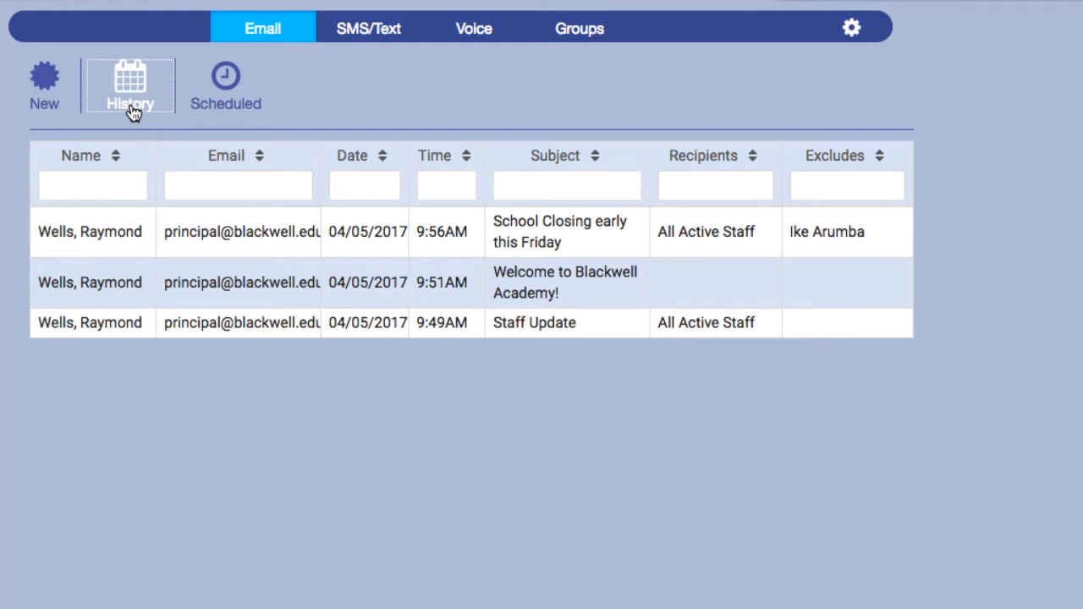
click(274, 238)
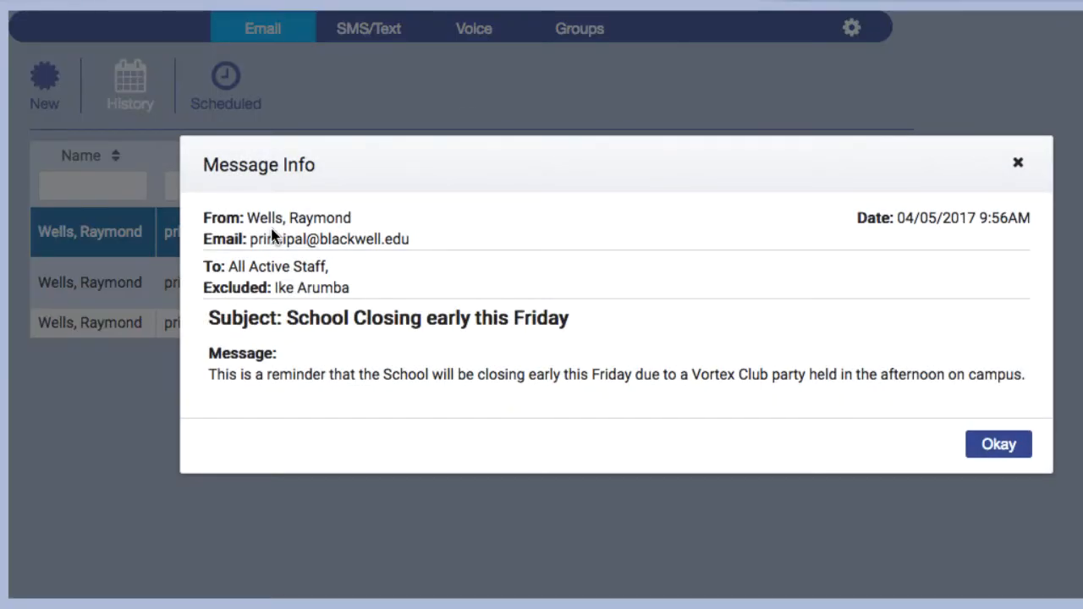
click(1003, 446)
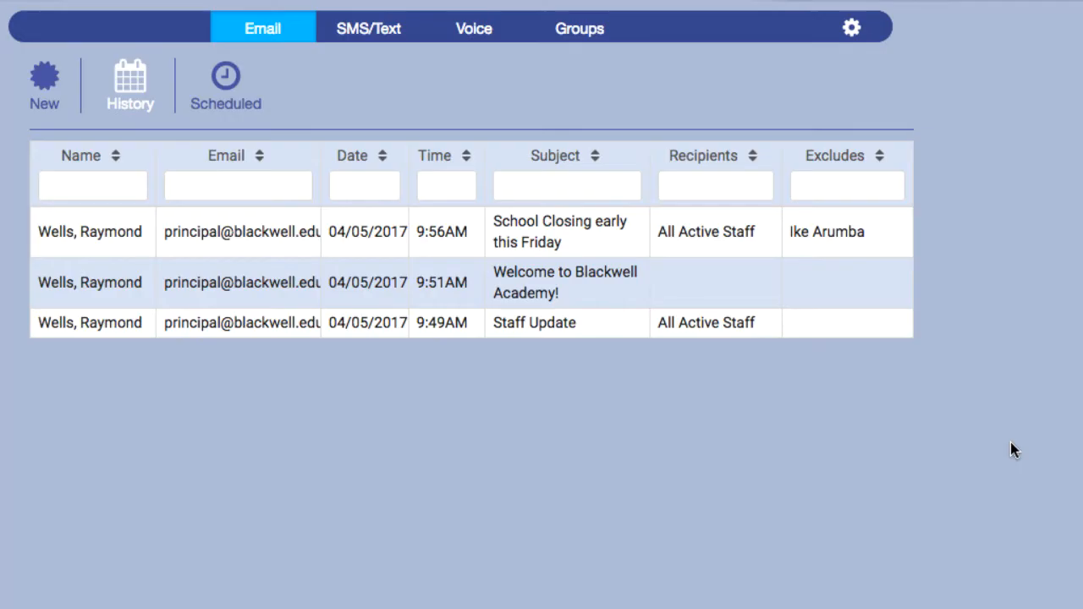
Sort sent emails by time, filter subjects by 'Welcome', then show the scheduled emails.
click(433, 161)
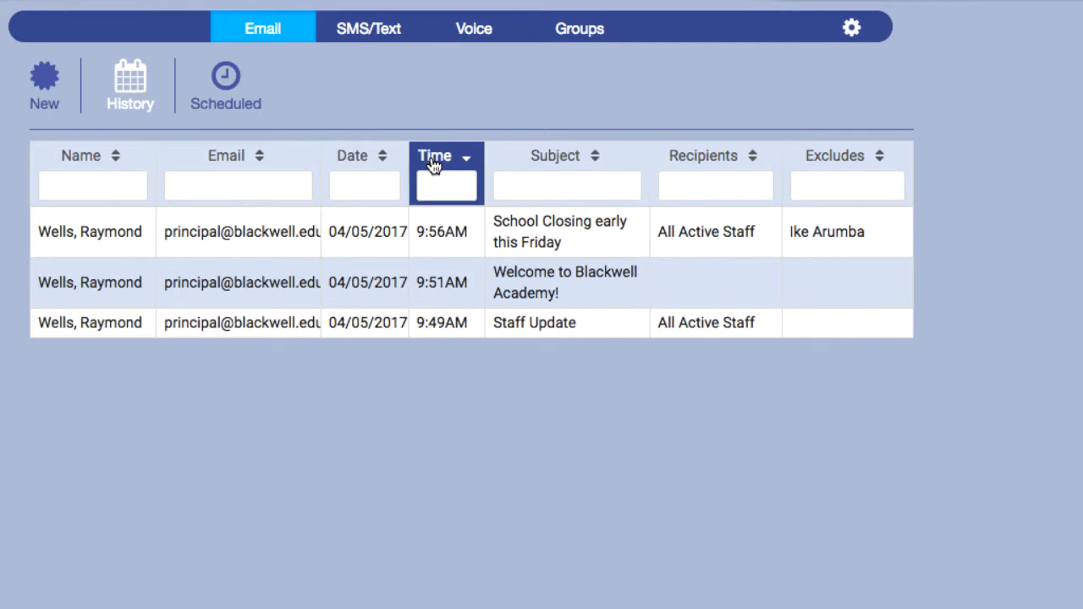
click(515, 178)
text(Welco)
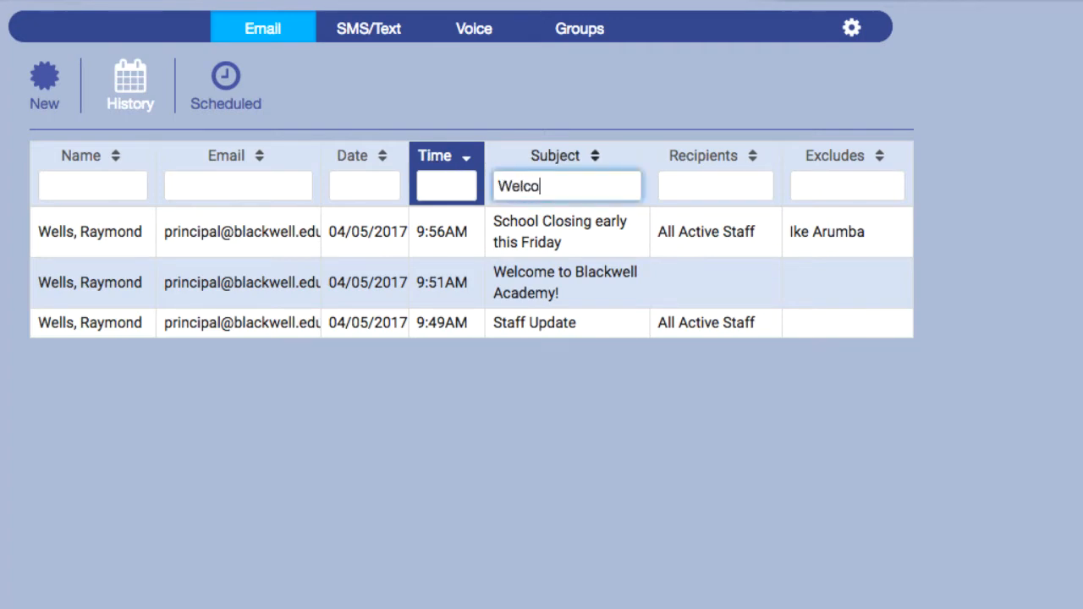
text(me)
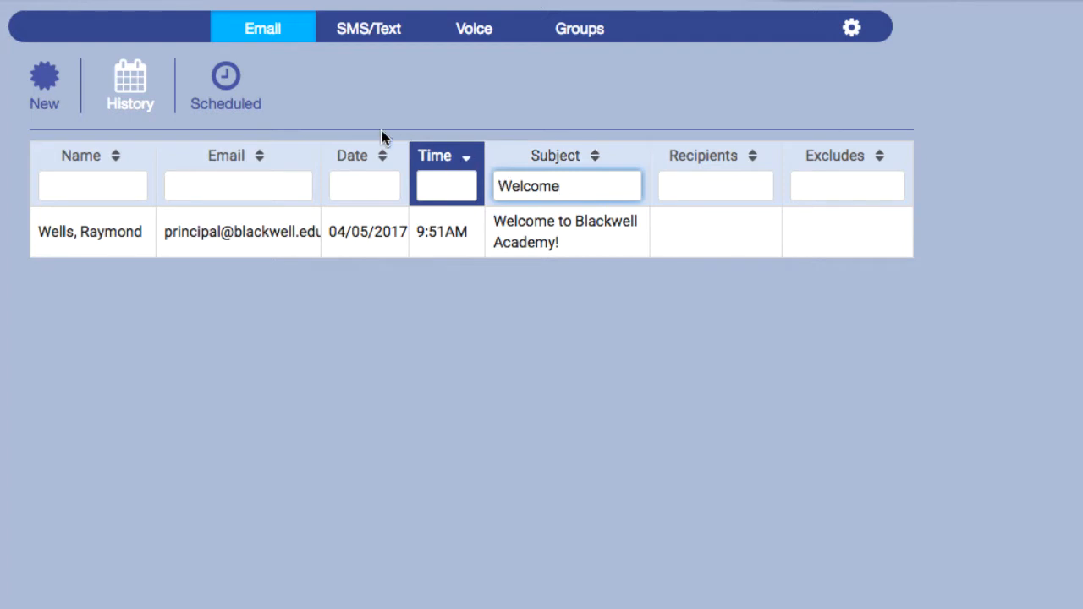
click(250, 107)
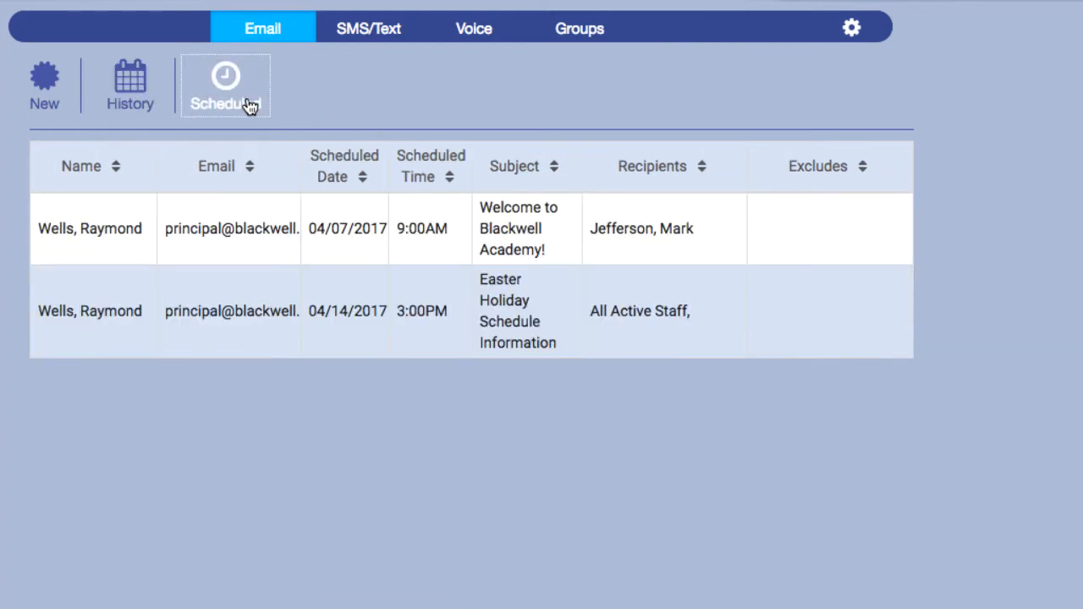
Sort scheduled emails by Scheduled Time ascending, then descending, and switch to SMS/Text.
click(419, 167)
click(419, 165)
click(419, 166)
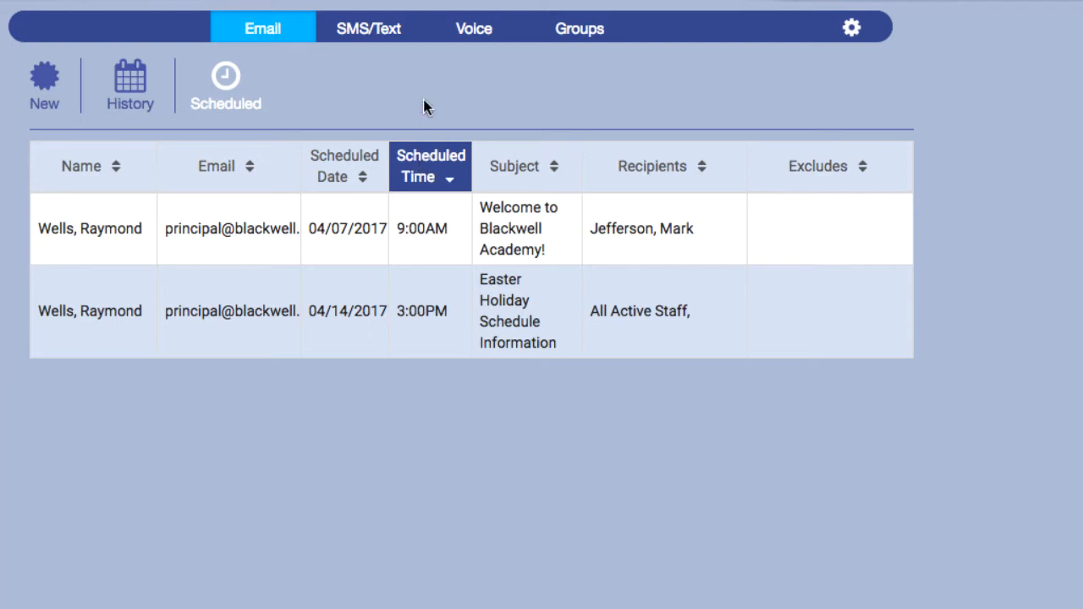
click(412, 34)
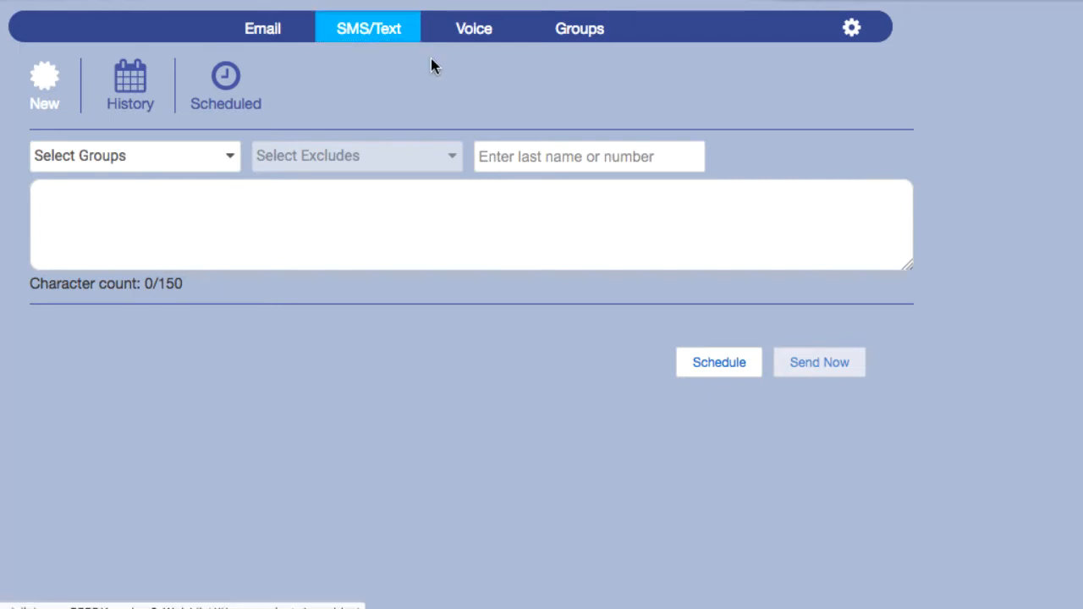
Add a staff member, found by last name, as the text message recipient.
click(584, 156)
text(Jefferson)
click(617, 193)
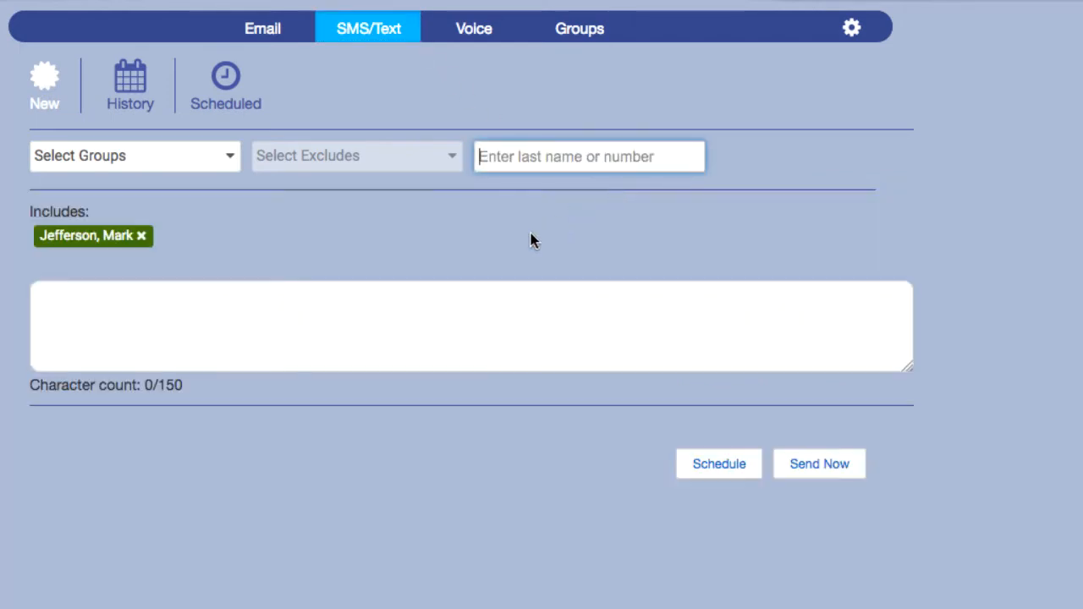
Send the text asking them to bring two students to the office, then switch to Voice.
click(411, 293)
text(Please bring Max Caulfield and Nathan Prescott to my office.)
click(849, 468)
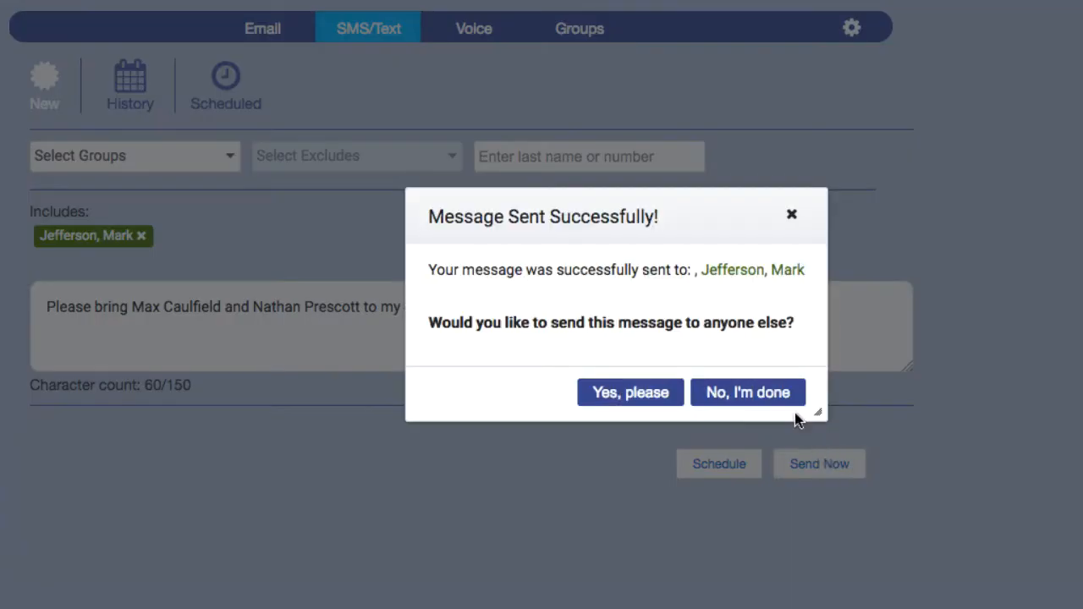
click(787, 395)
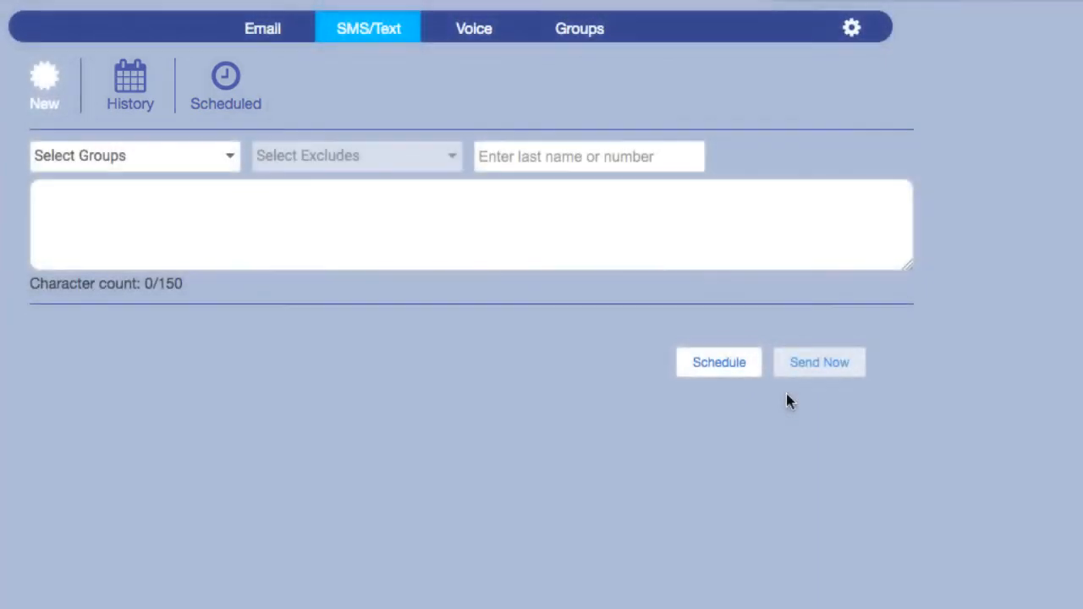
click(479, 31)
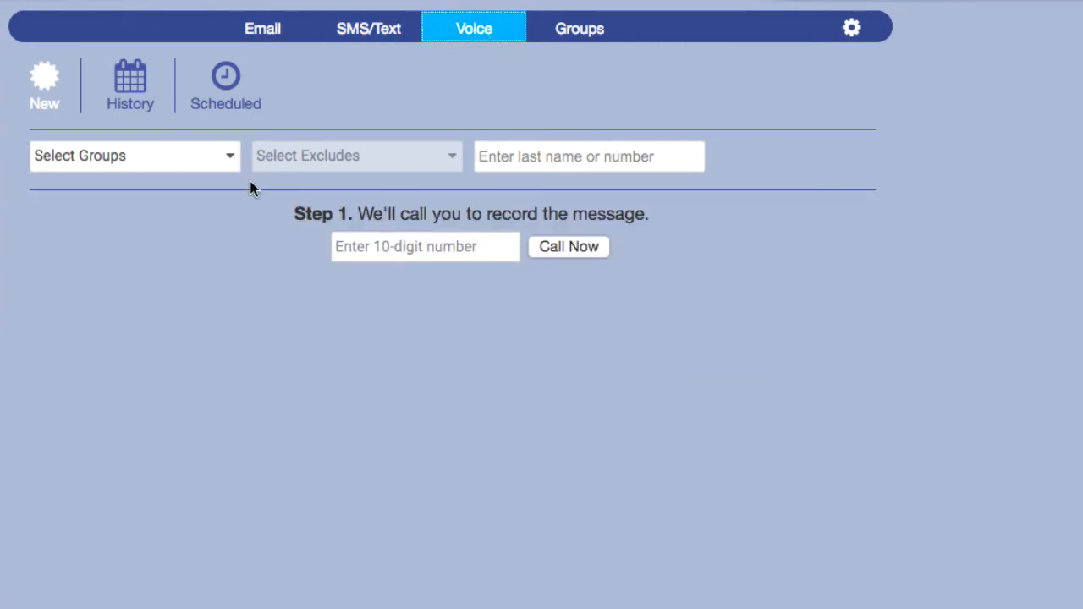
Address the voice message to All Active Staff, excluding one staff member.
click(216, 161)
click(129, 233)
click(229, 163)
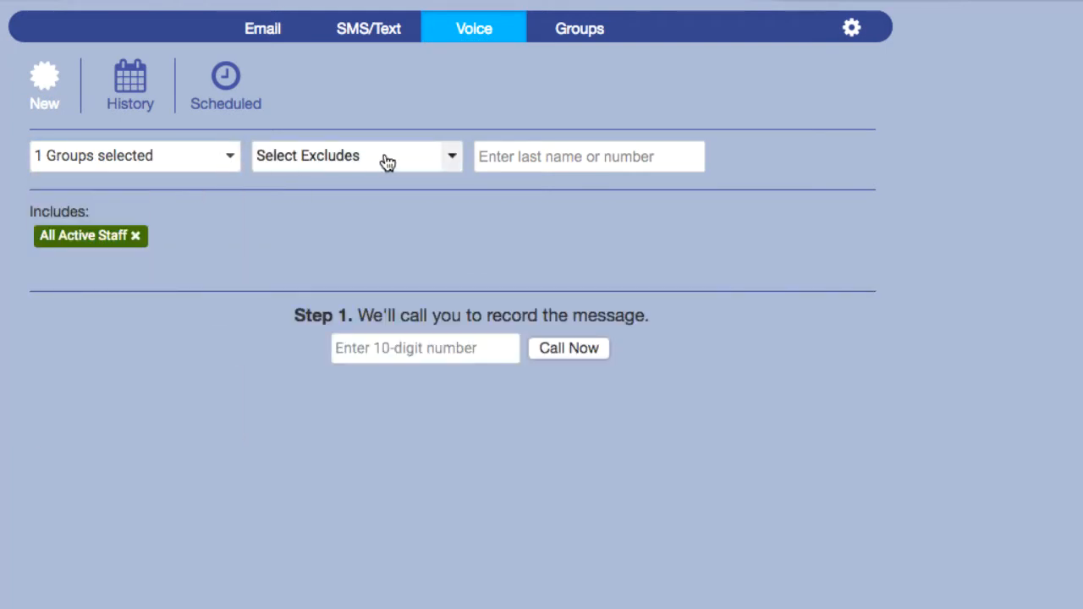
click(452, 161)
click(332, 262)
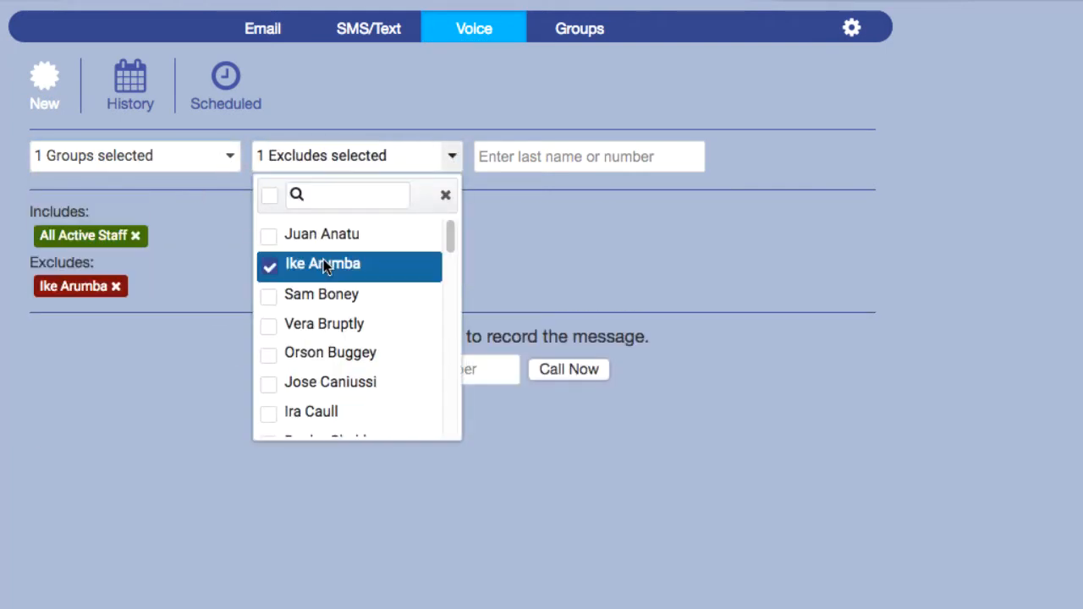
click(452, 161)
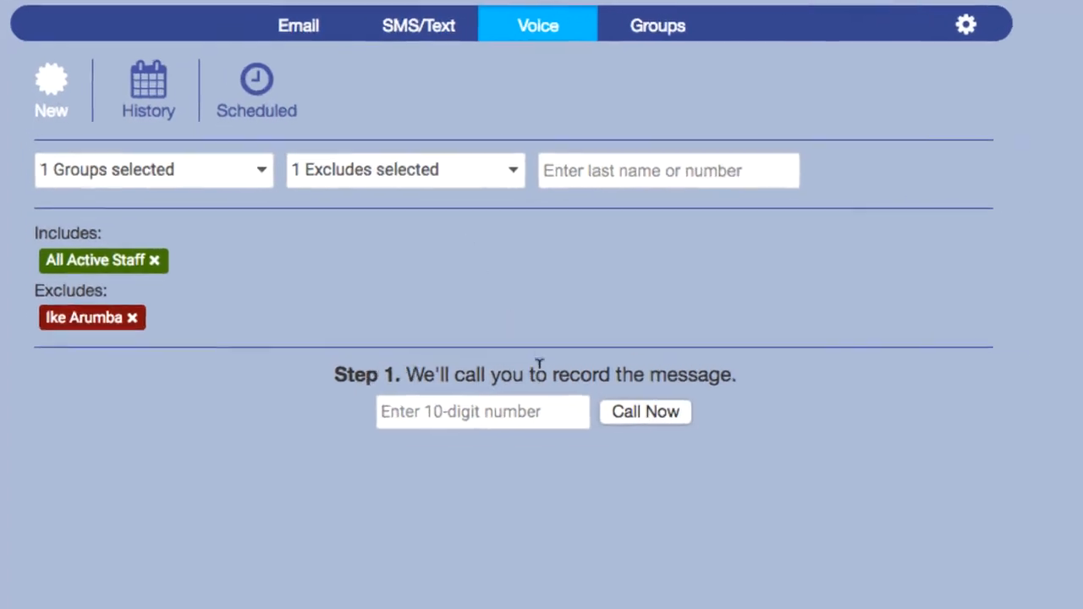
click(472, 364)
text(55)
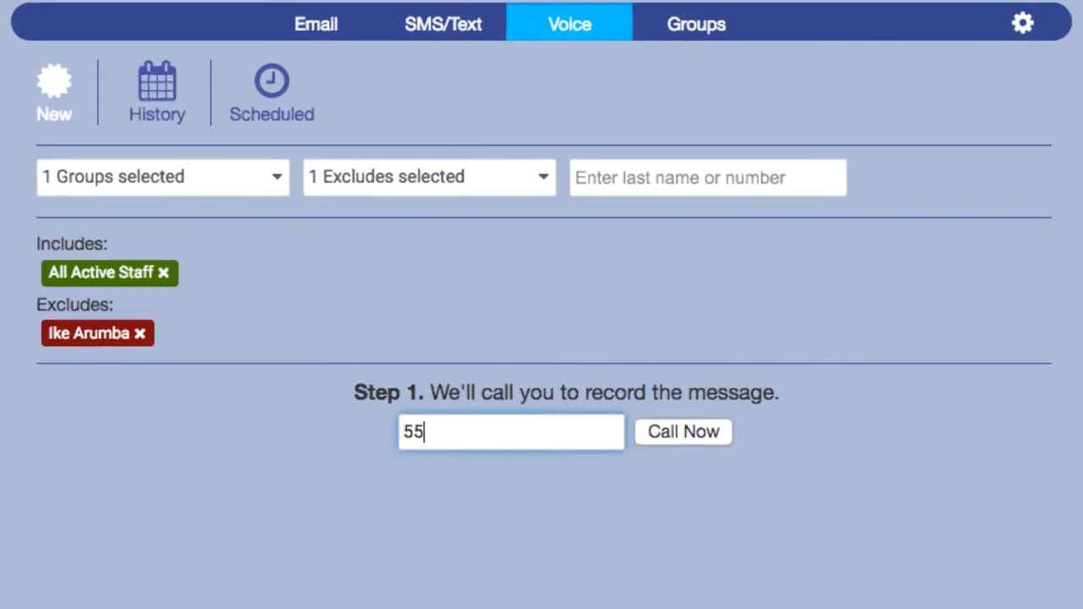
text(55551212)
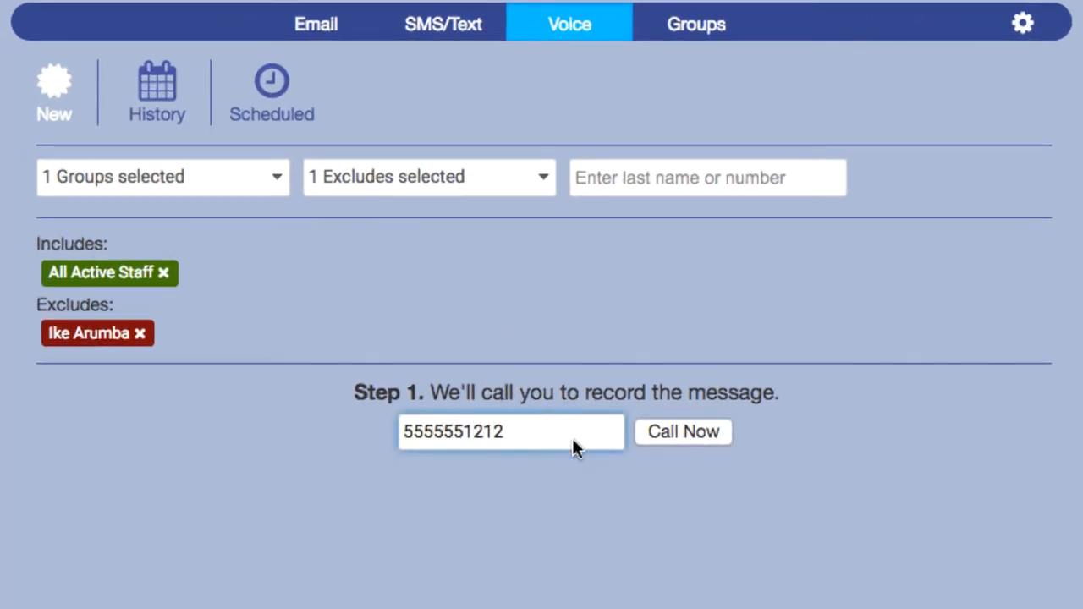
click(706, 434)
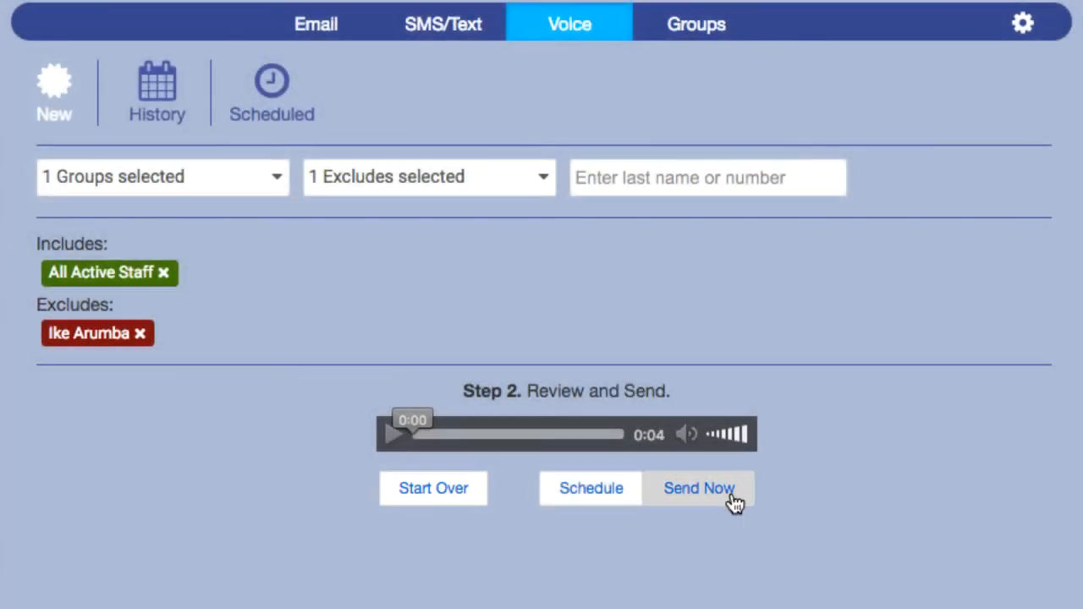
click(733, 503)
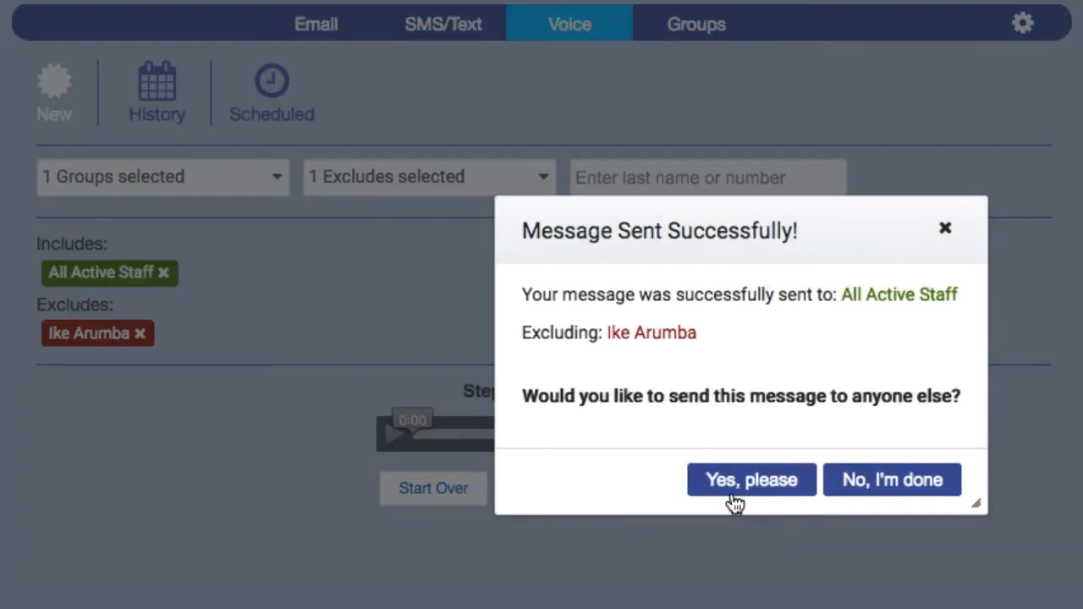
click(934, 481)
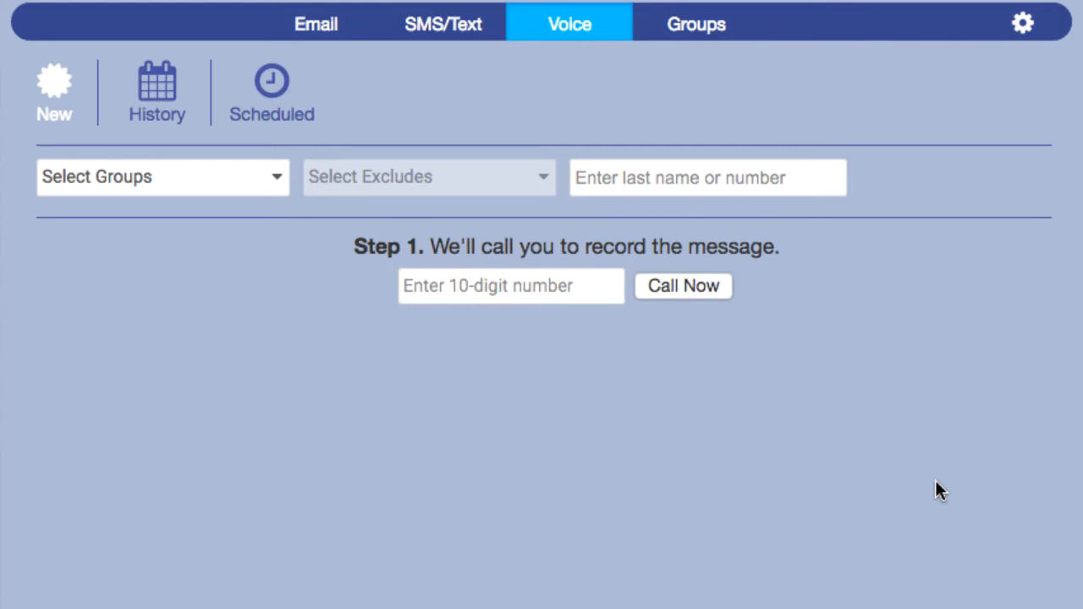
click(697, 38)
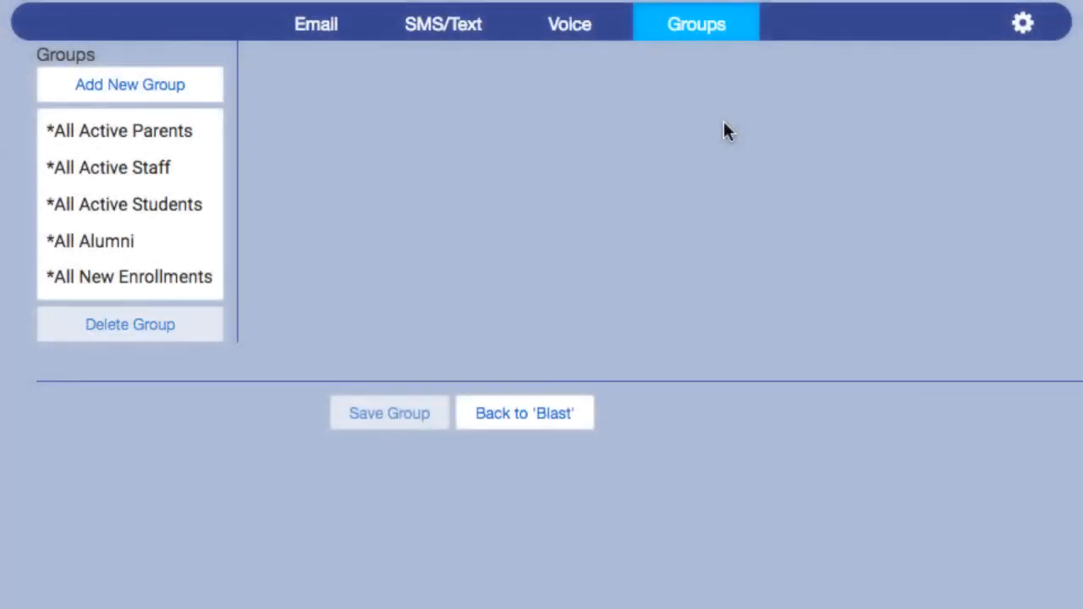
Click Add New Group to open a blank group form.
click(209, 90)
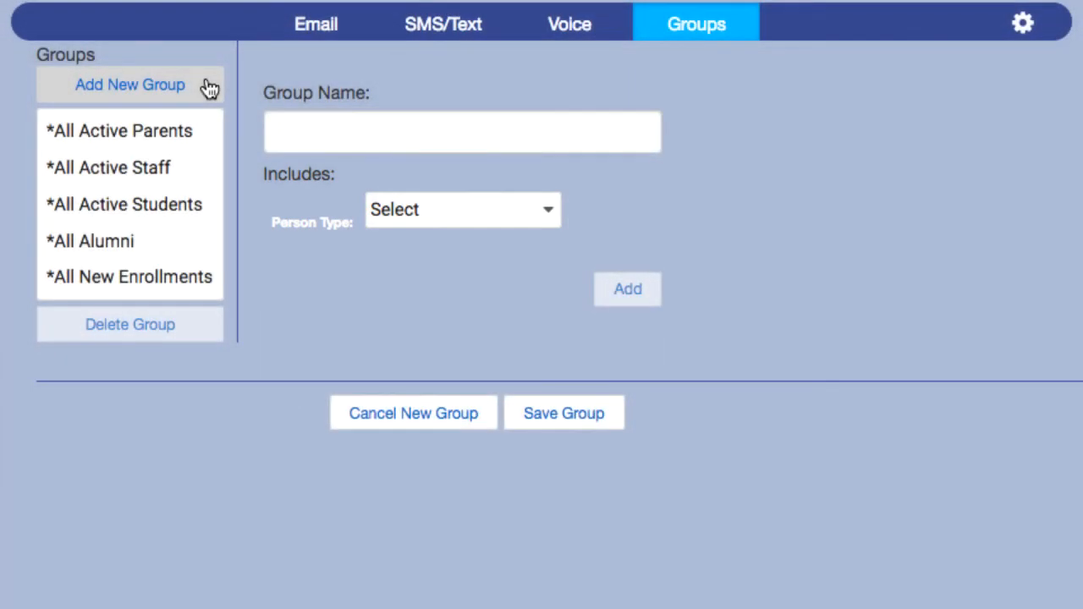
Name the group 'My Group', add Active Teachers to its includes, then remove that tag.
click(617, 131)
text(My)
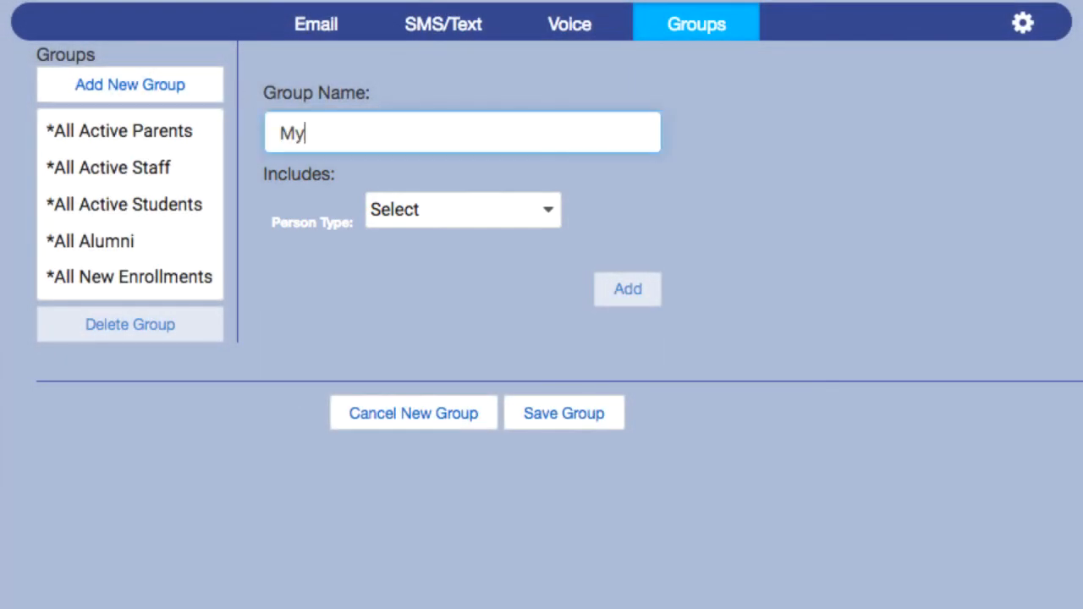
text( Group)
click(556, 220)
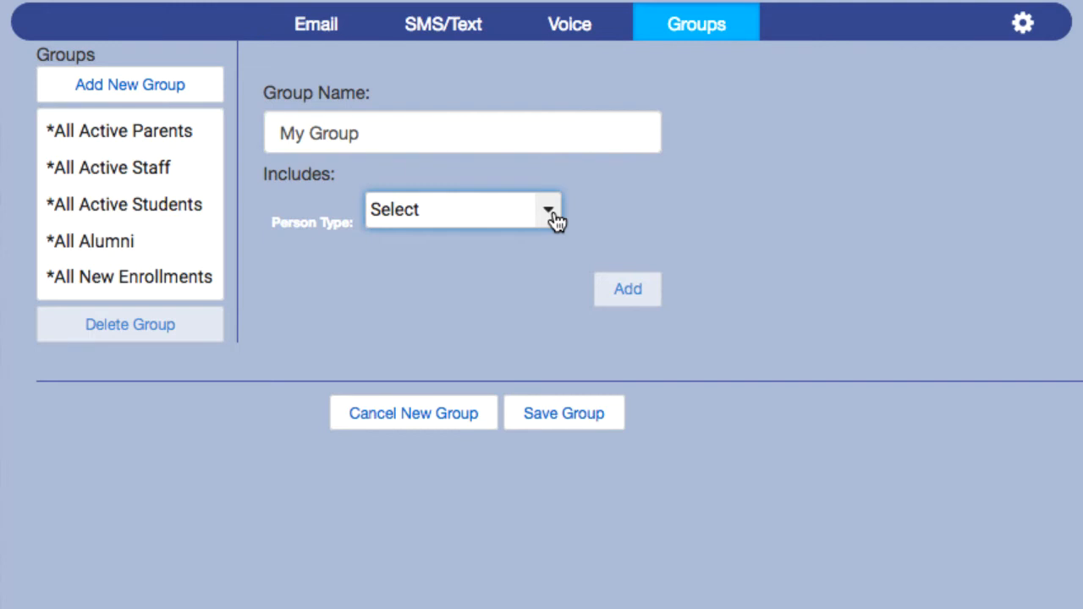
click(556, 220)
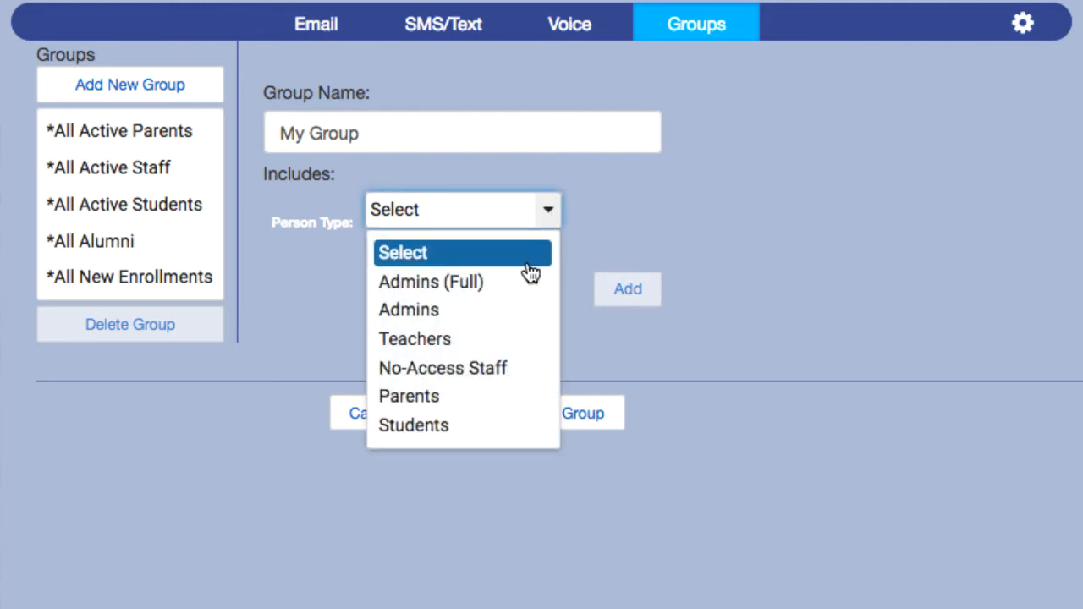
click(501, 343)
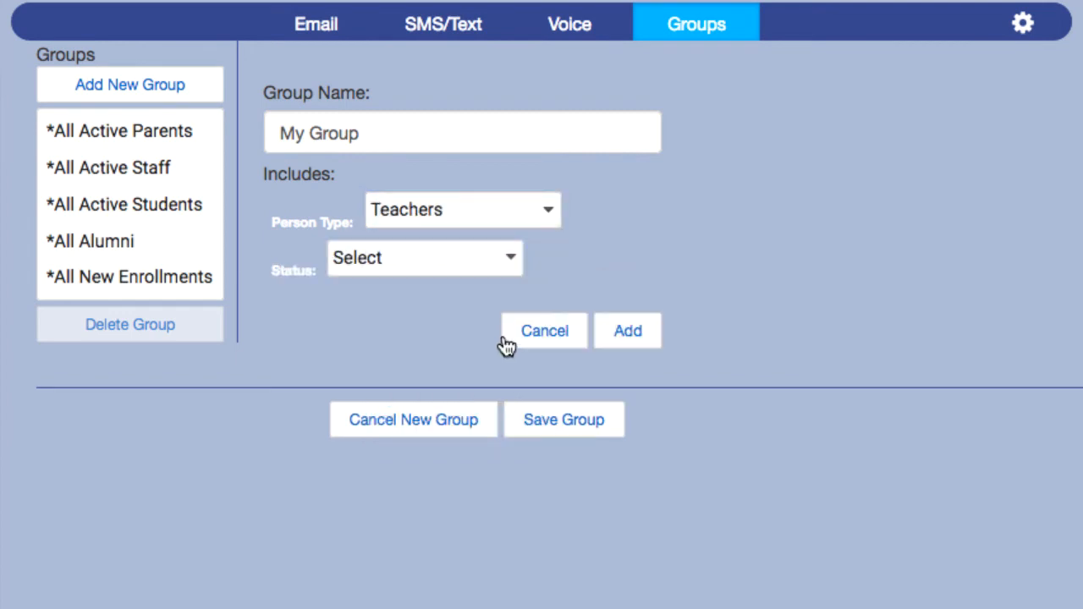
click(514, 259)
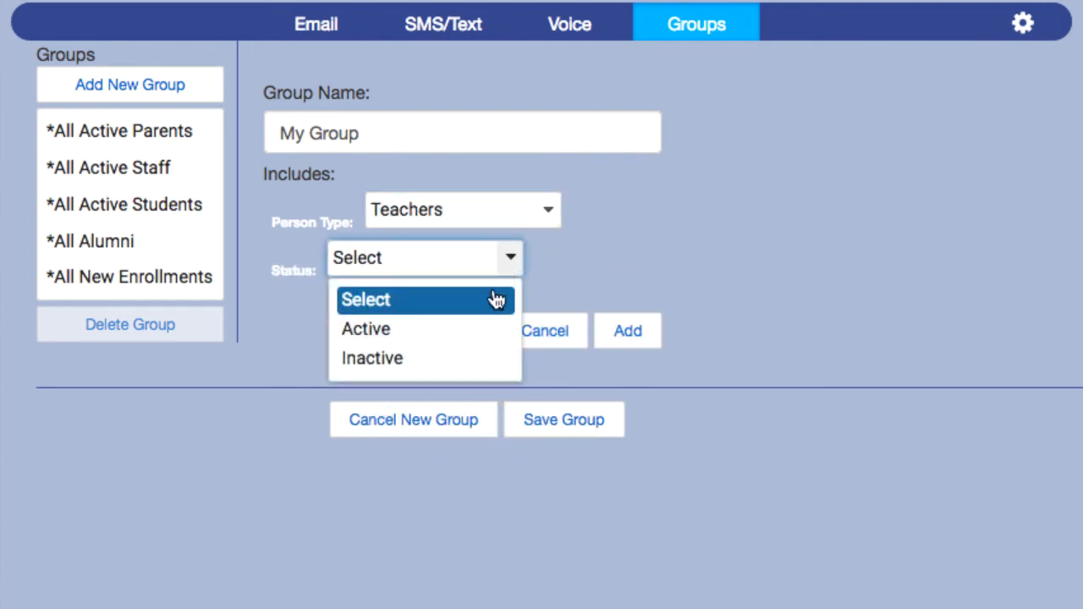
click(484, 330)
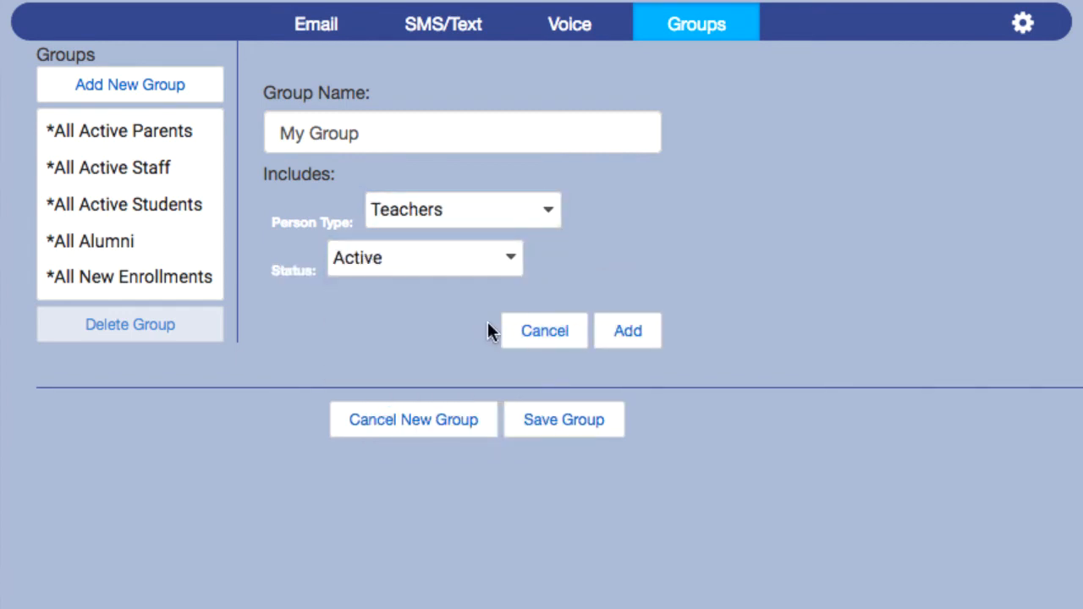
click(649, 338)
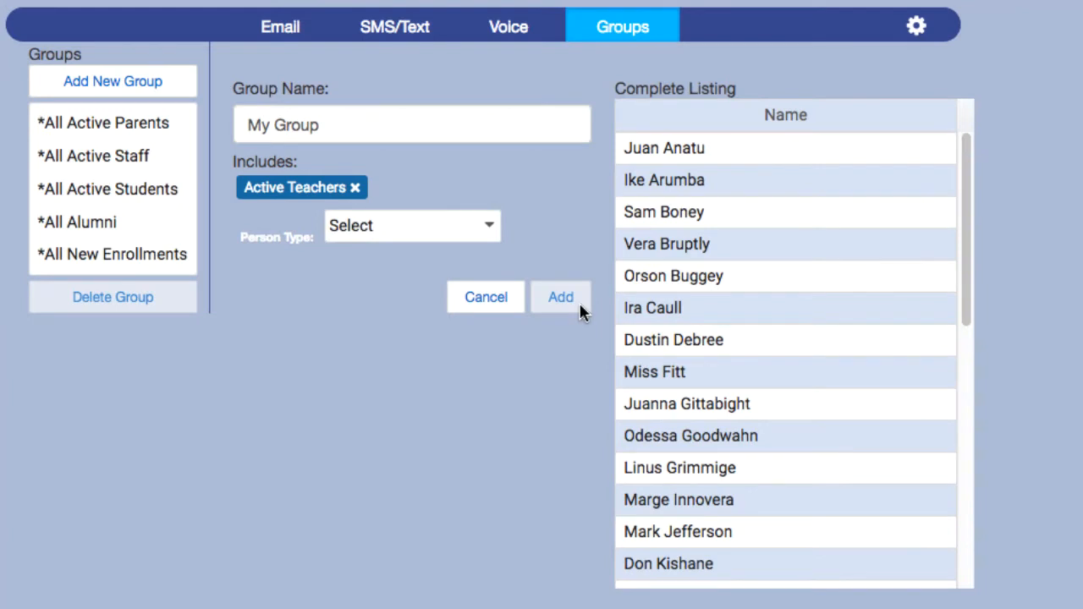
click(356, 187)
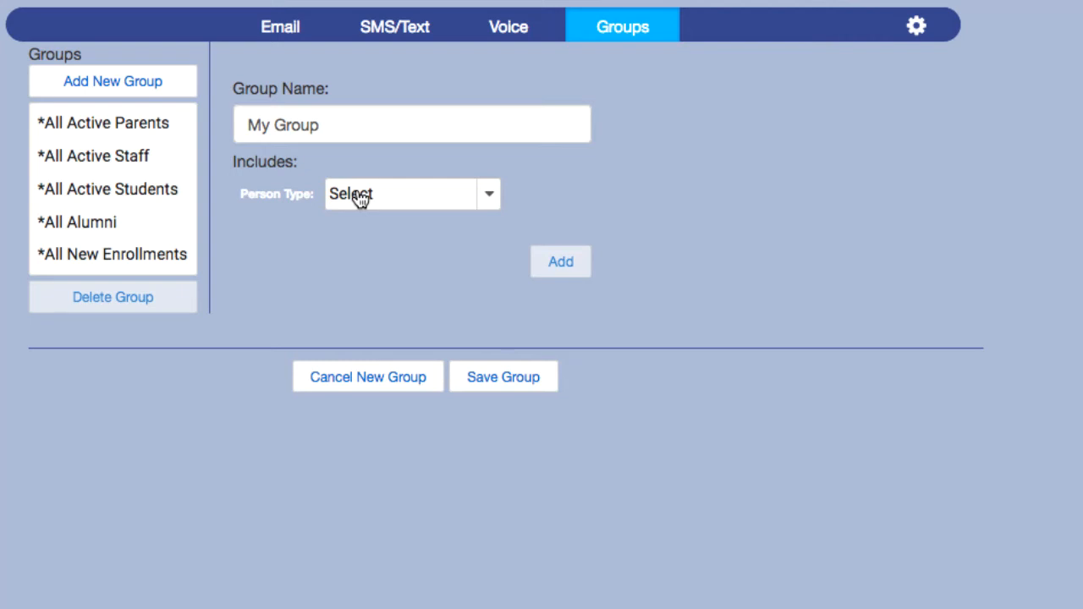
Set the inclusion criteria to Person Type Students with Status Active.
click(488, 201)
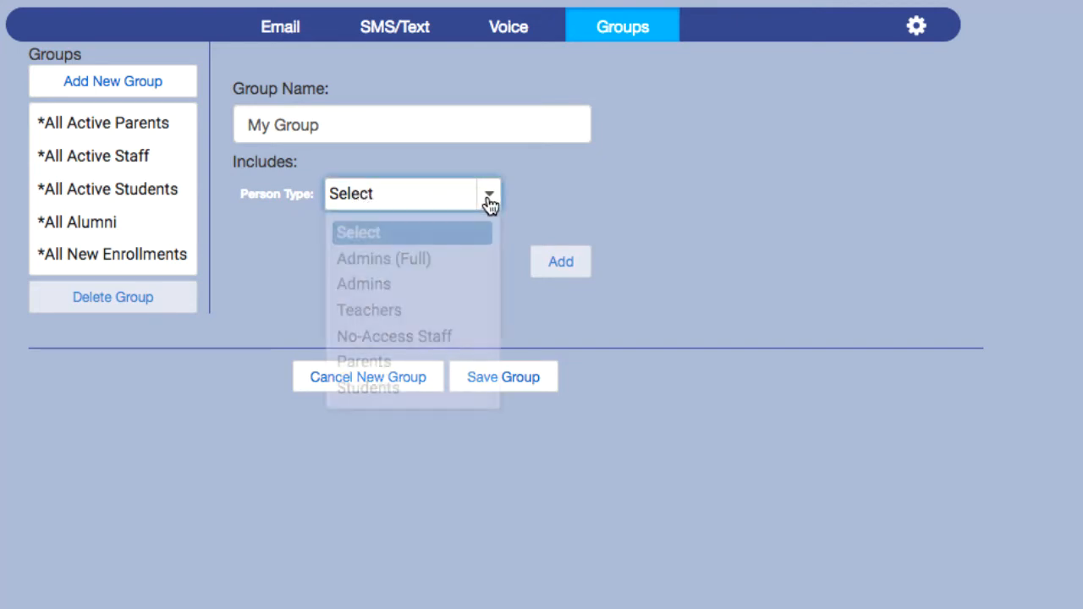
click(462, 262)
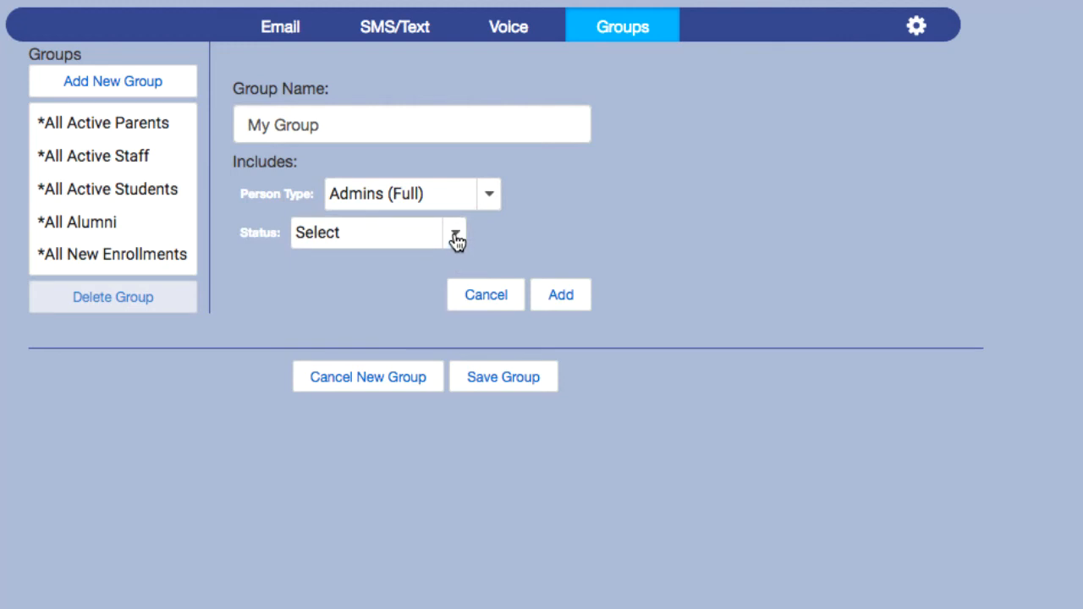
click(456, 240)
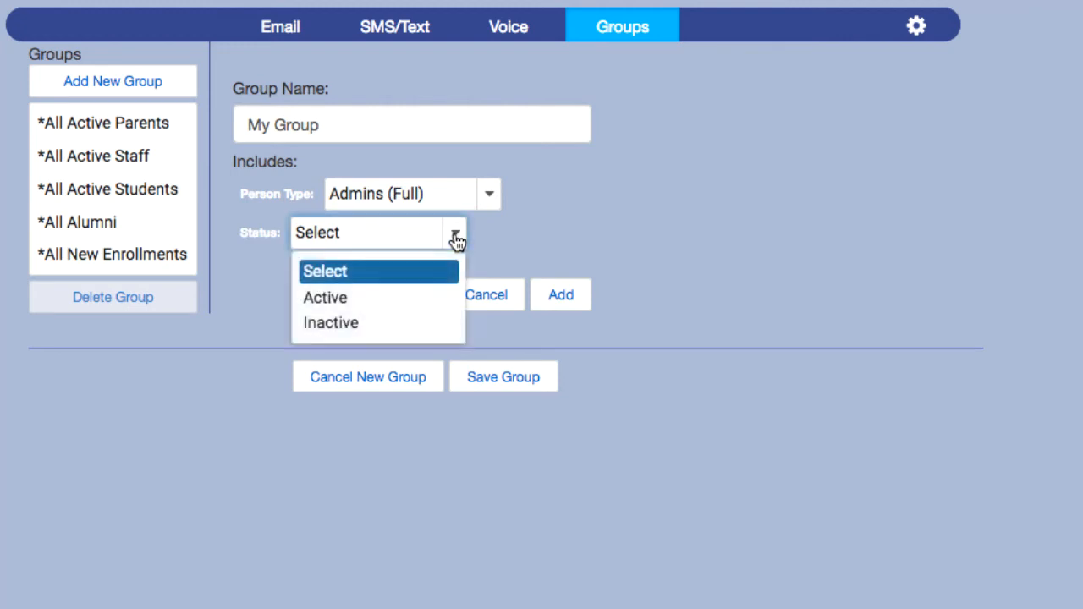
click(435, 298)
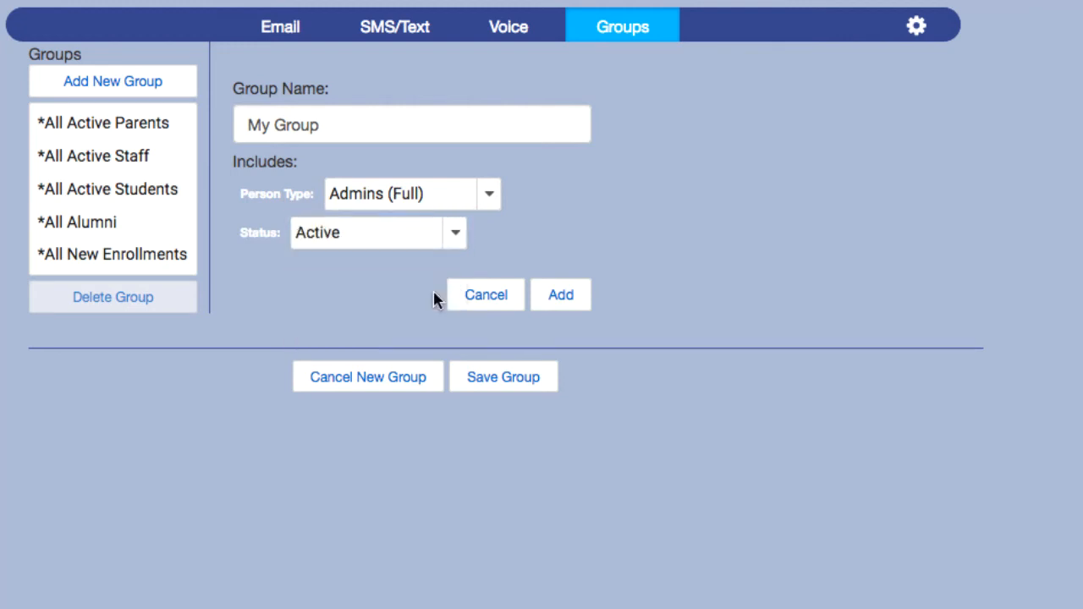
click(468, 197)
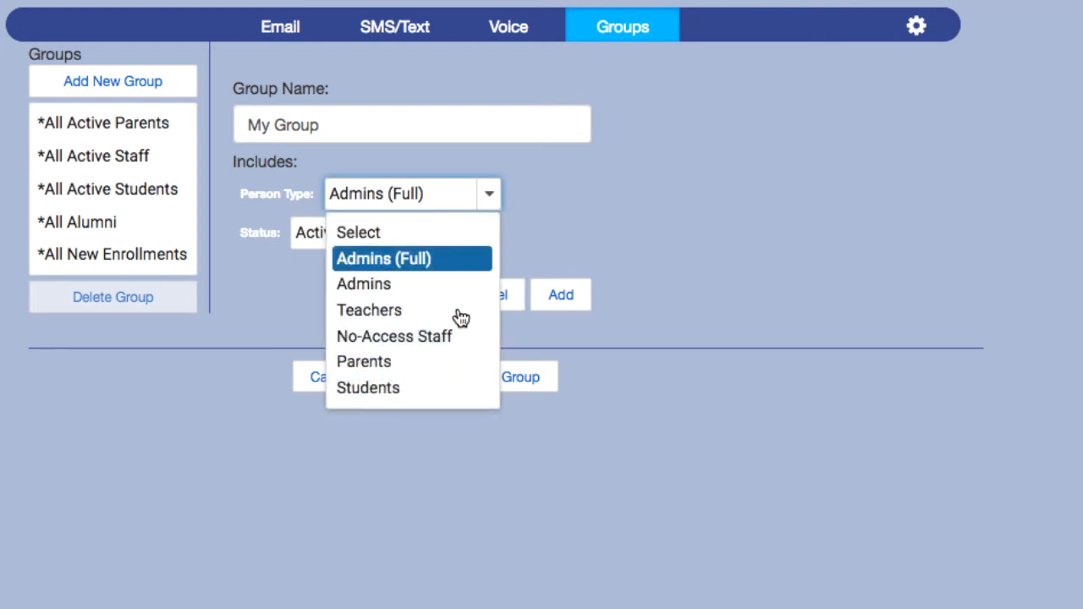
click(451, 388)
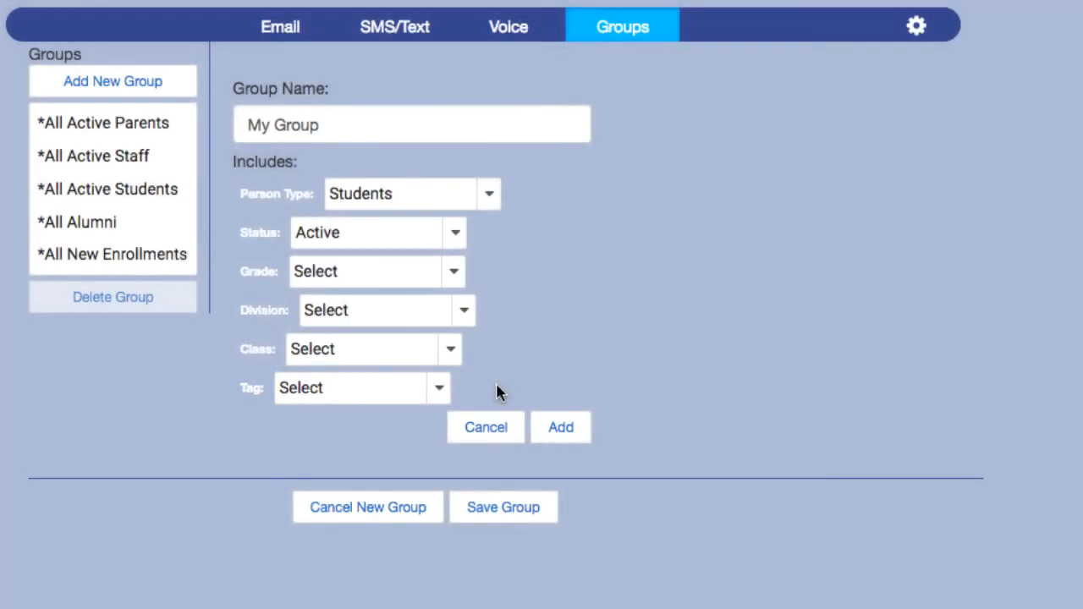
click(457, 236)
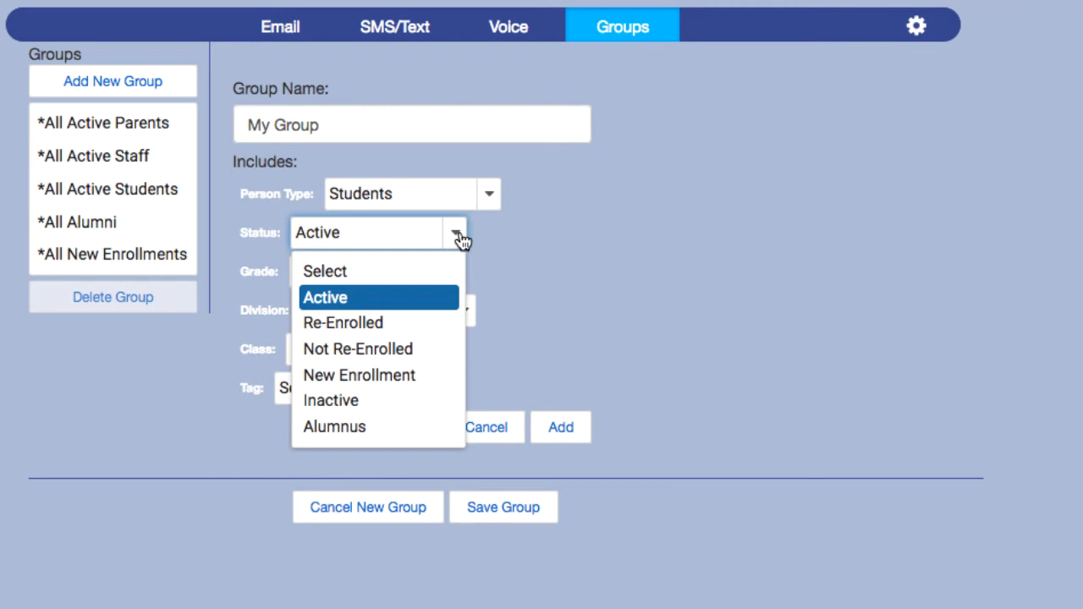
click(460, 239)
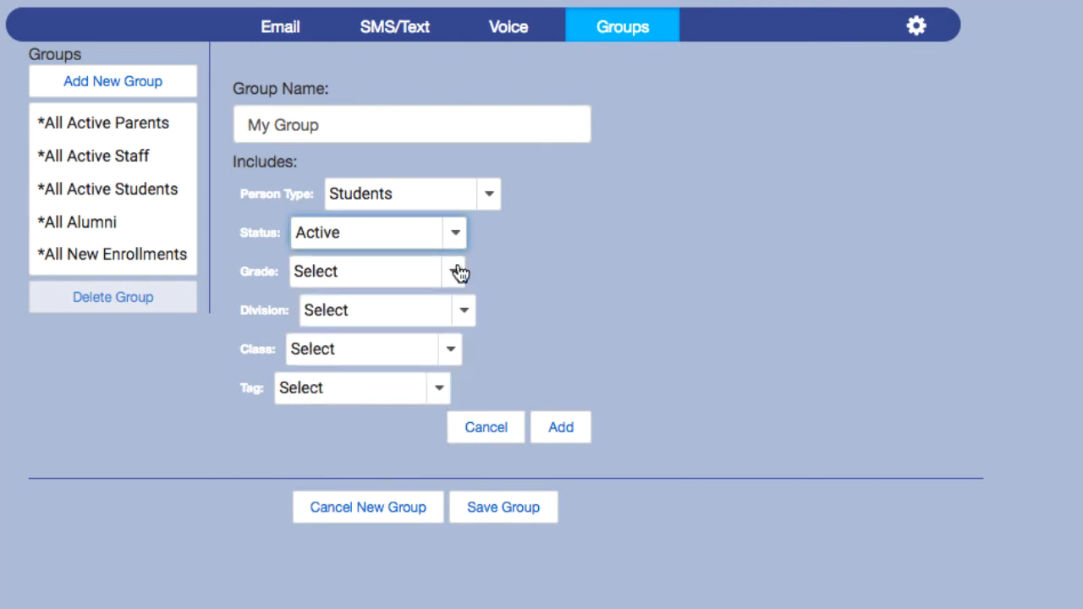
Leave Grade, Division, Class and Tag unfiltered and add Active Students to My Group.
click(457, 274)
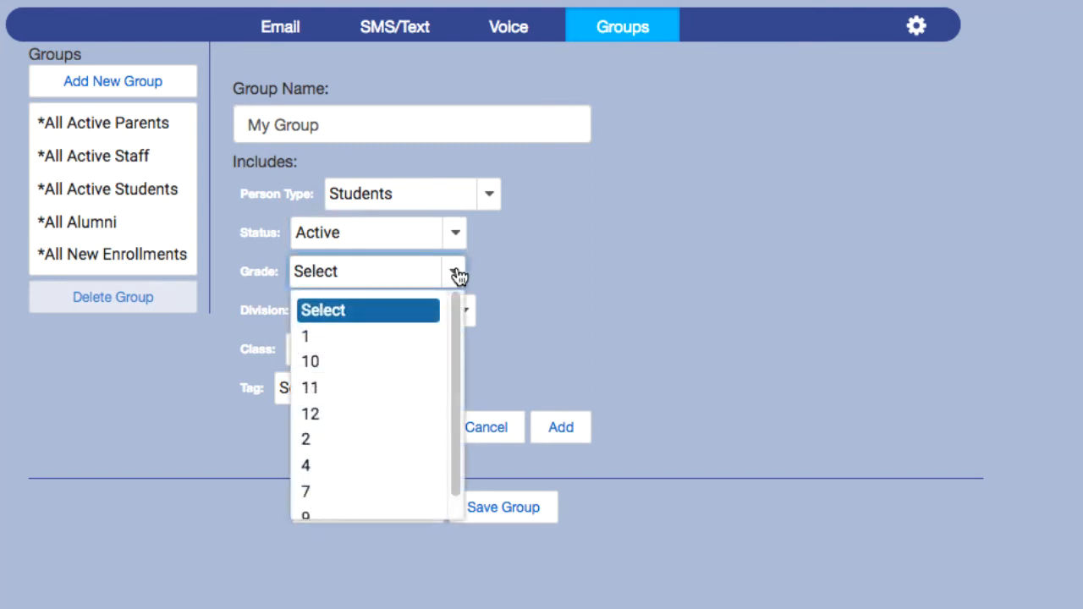
click(457, 274)
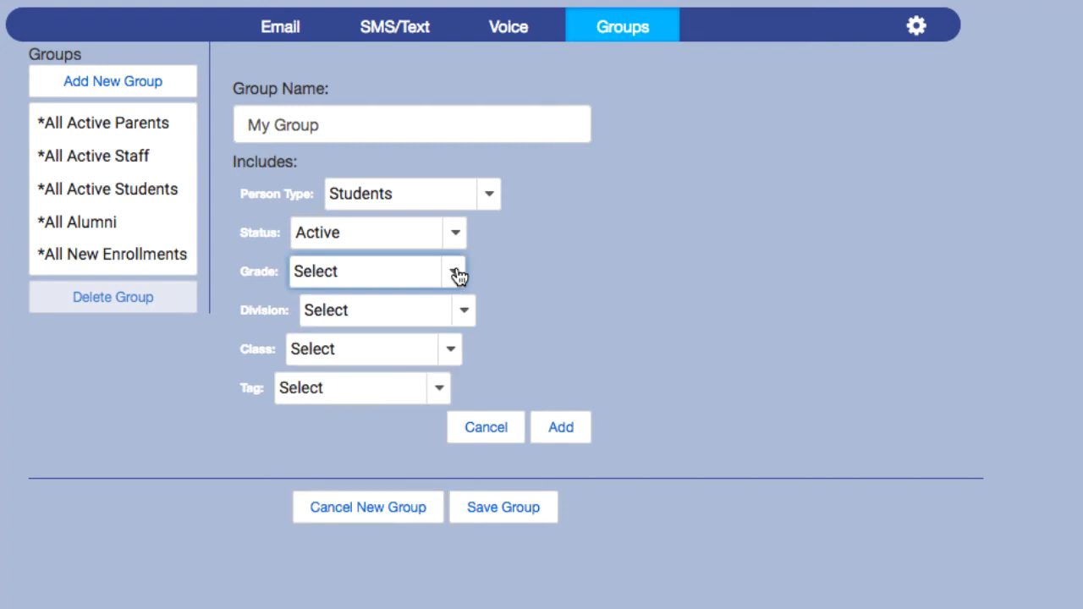
click(466, 312)
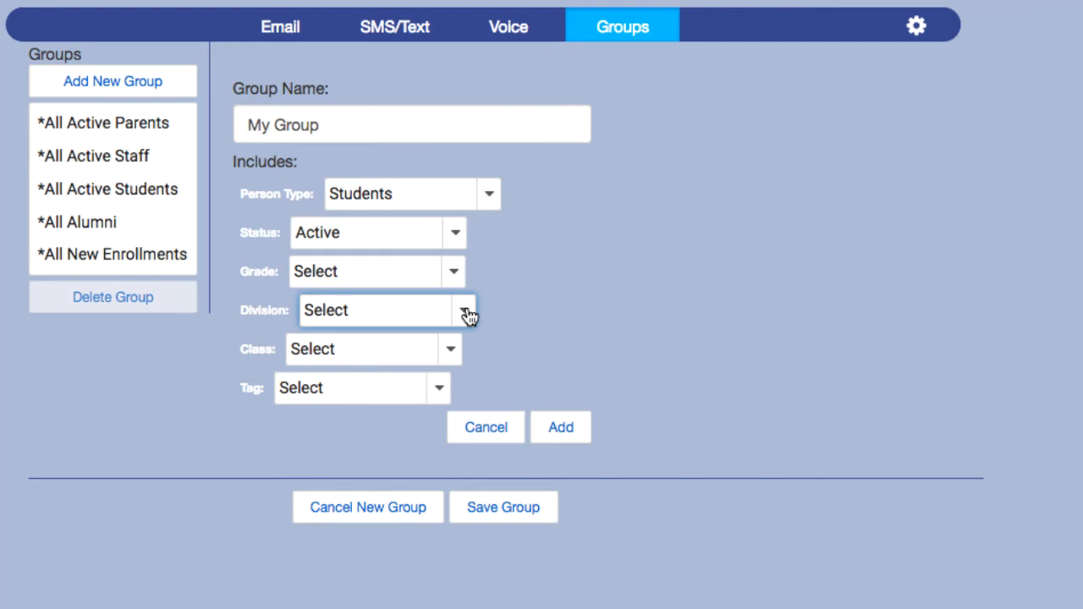
click(457, 355)
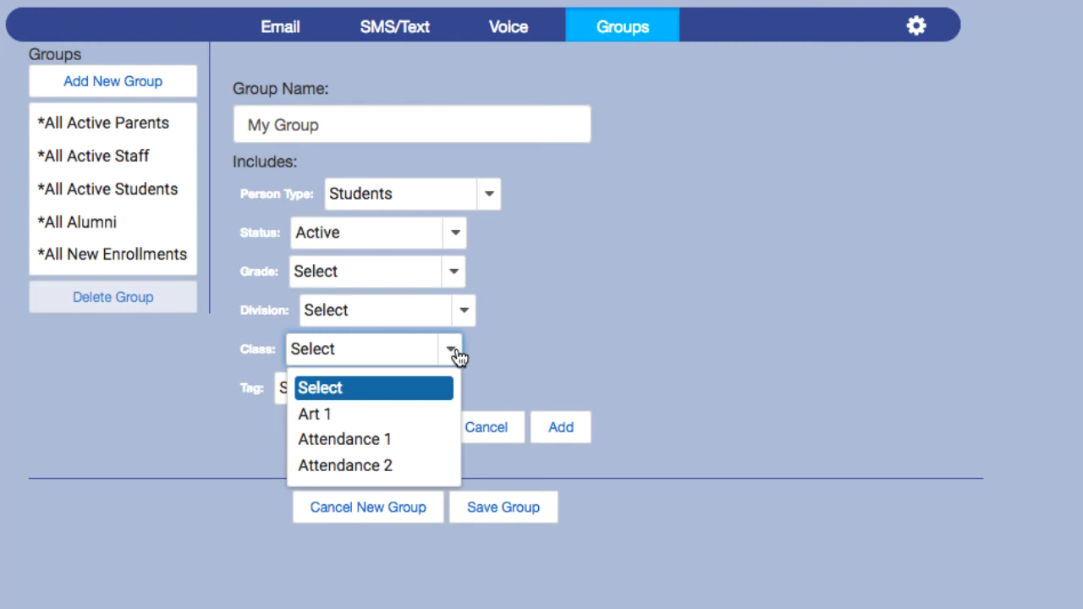
click(454, 356)
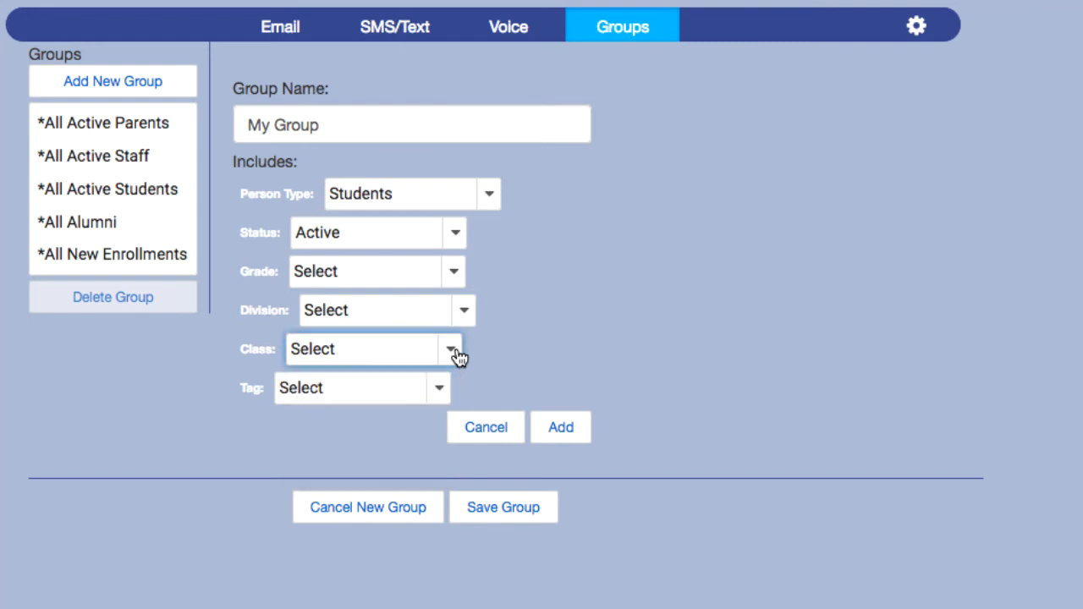
click(441, 391)
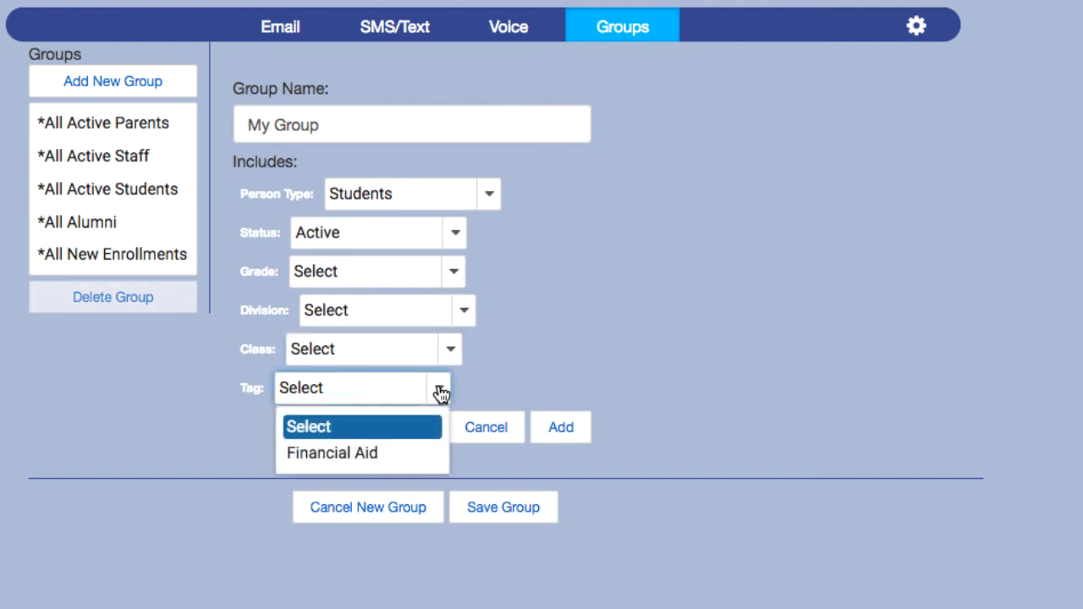
click(441, 391)
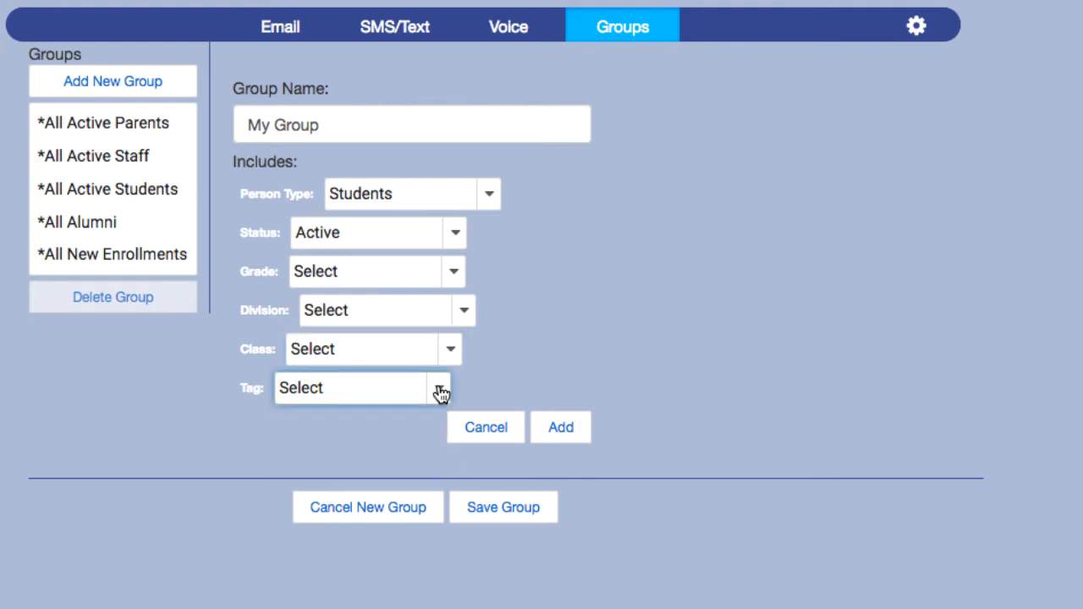
click(552, 429)
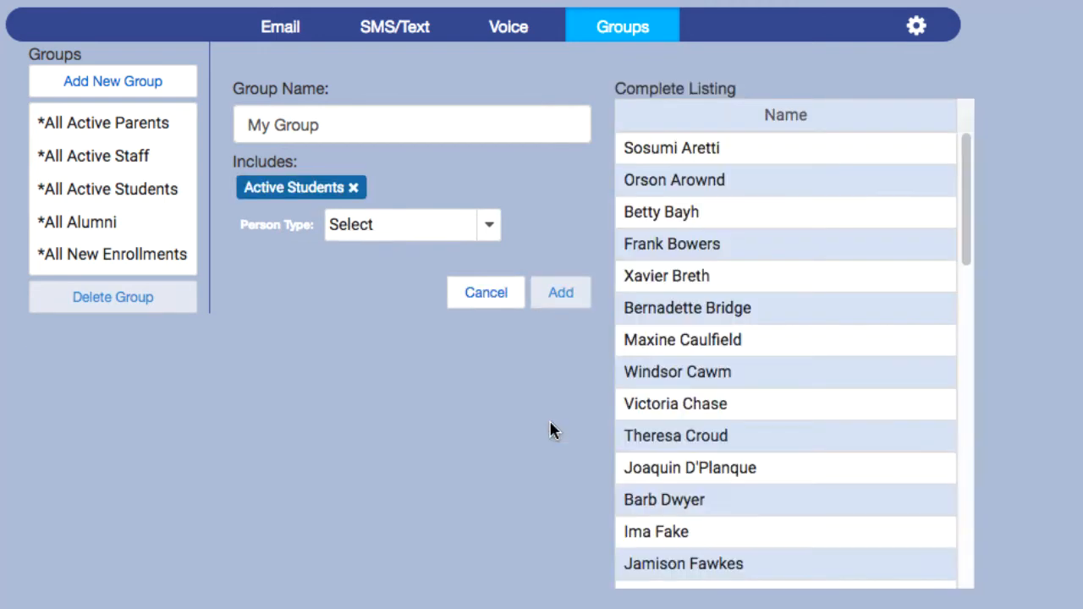
Save My Group with its Active Students criteria and reopen it for editing.
scroll(551, 416, down, 2)
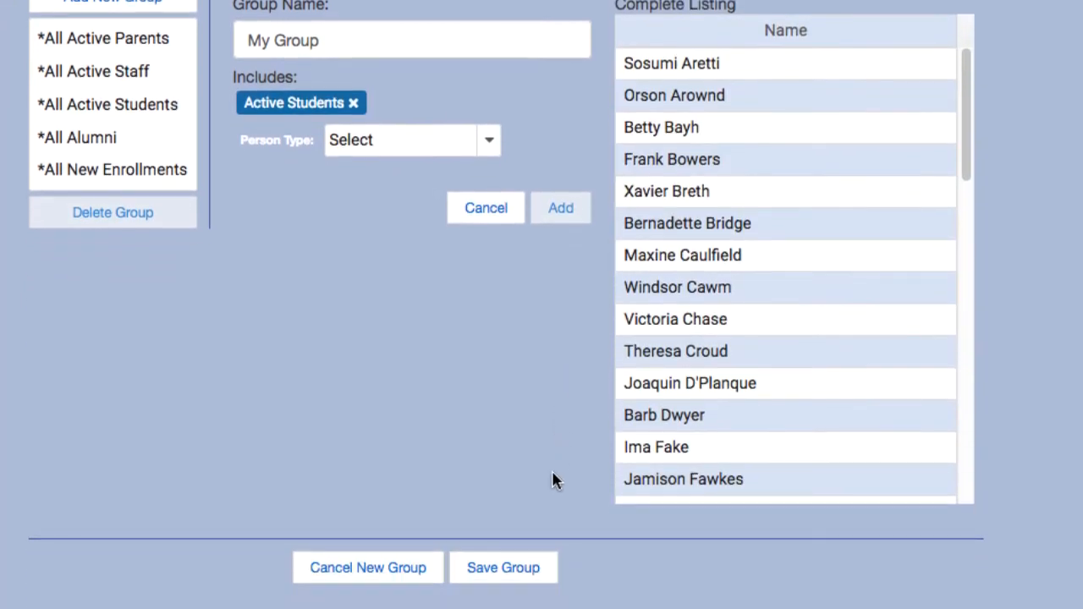
click(530, 566)
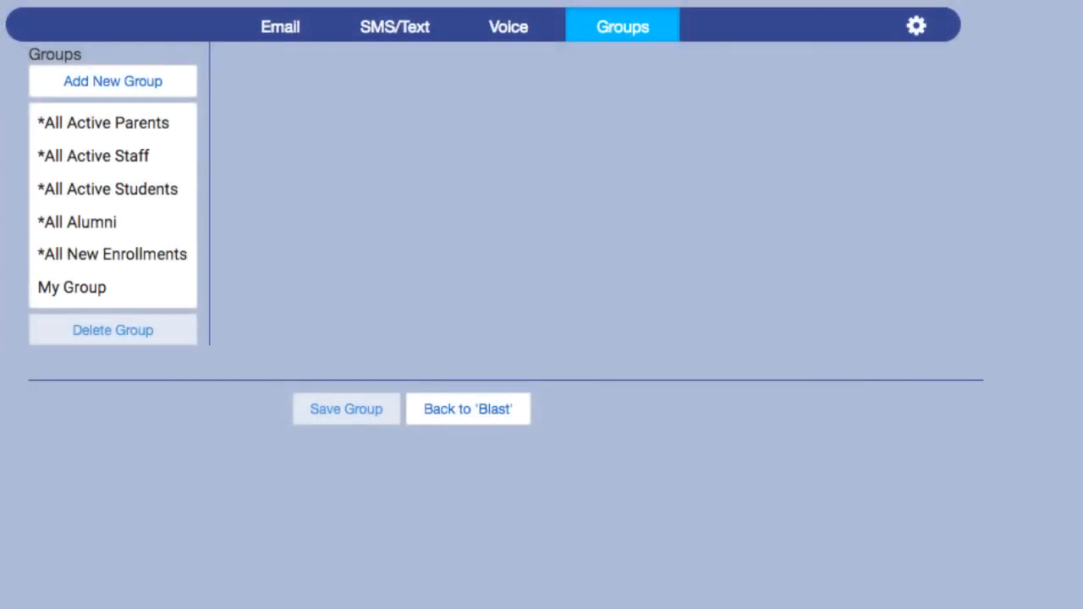
click(135, 296)
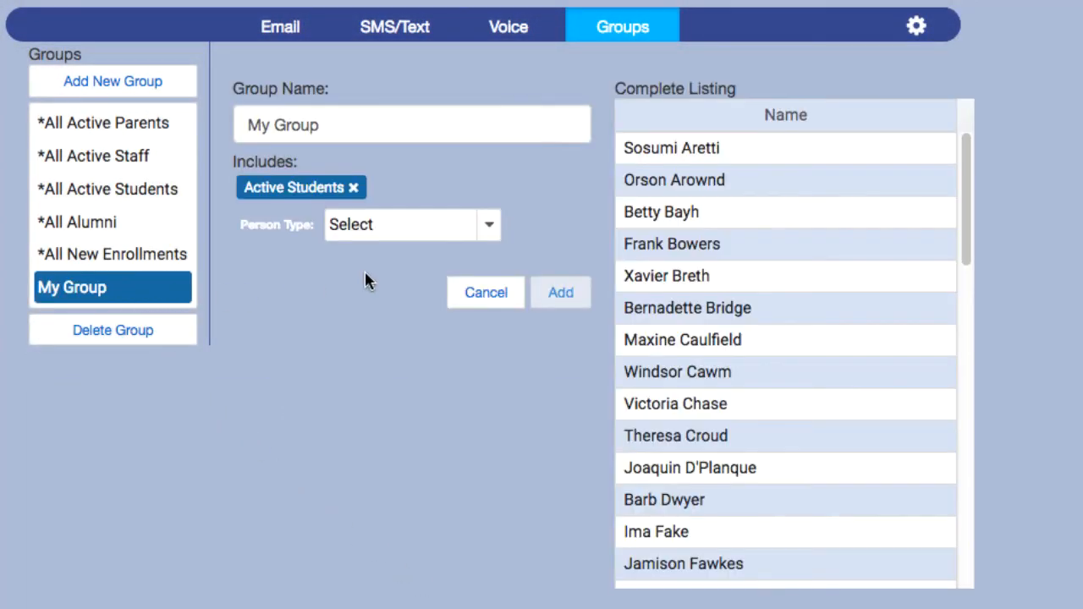
Add Students with Status New Enrollment to My Group and save the group.
click(452, 230)
click(427, 418)
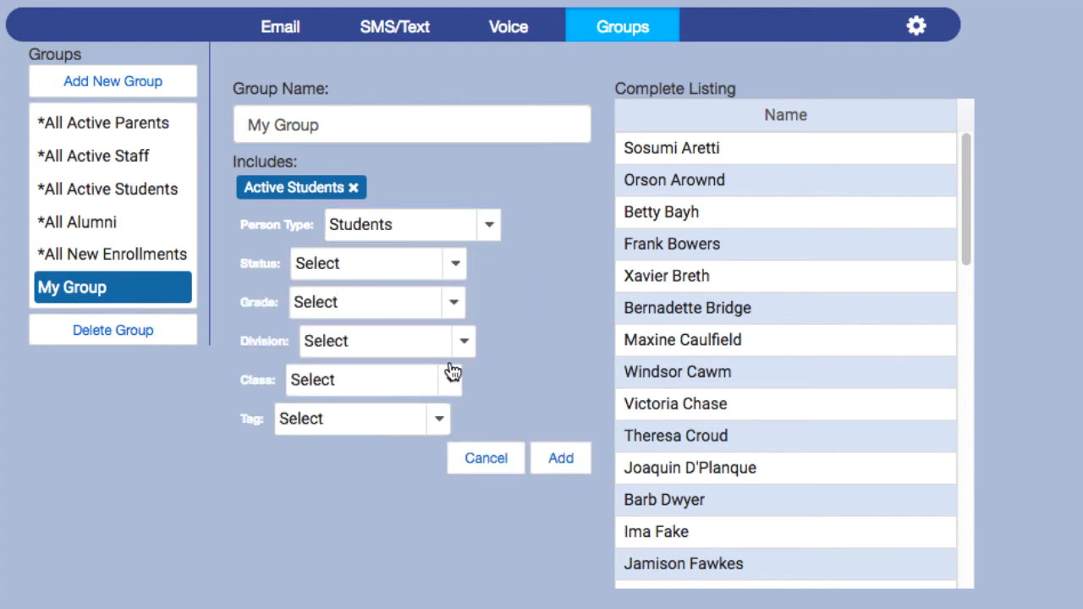
click(447, 266)
click(432, 413)
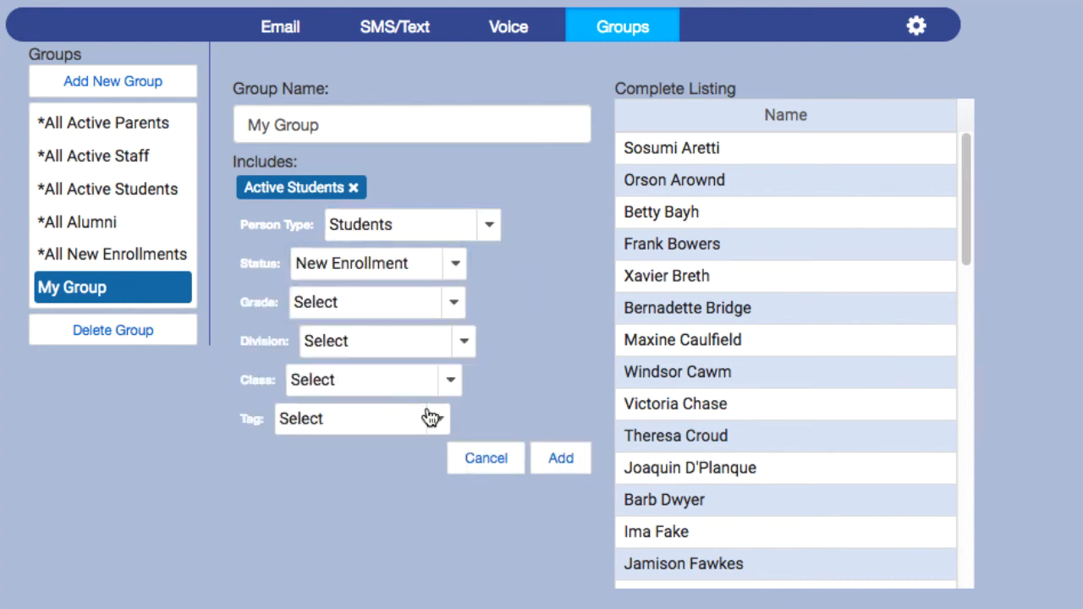
click(552, 462)
scroll(546, 423, down, 2)
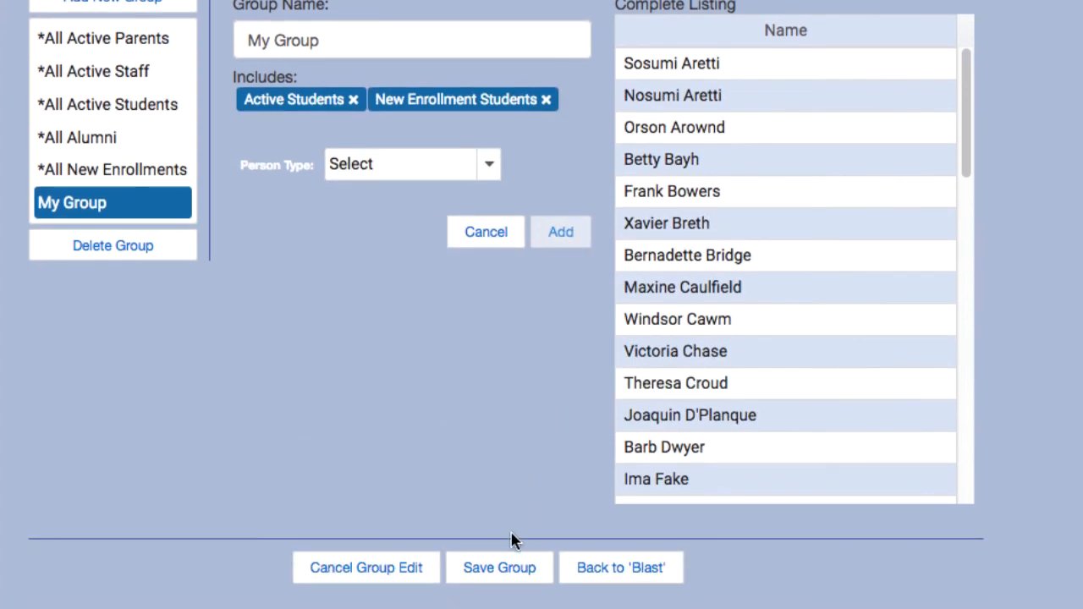
click(515, 568)
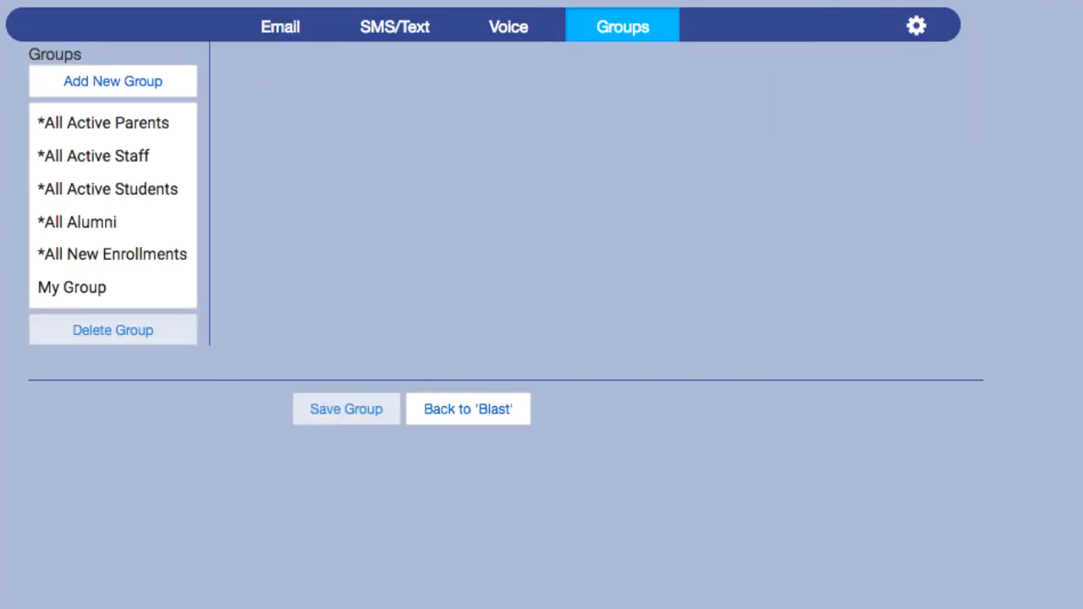
Delete My Group, confirm with Yes, and return to the Email compose form.
click(119, 300)
click(168, 332)
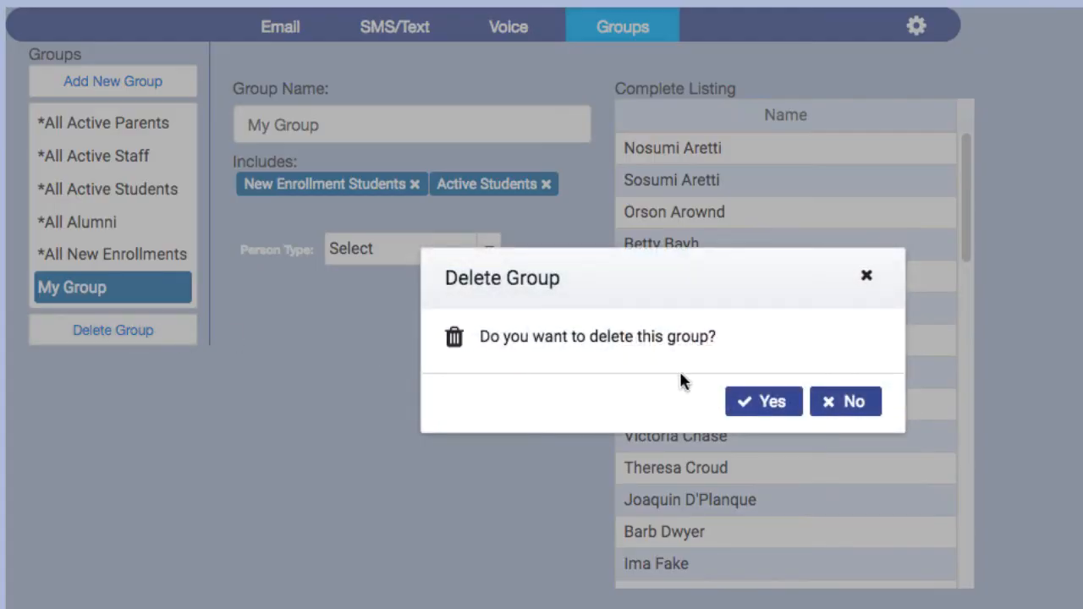
click(793, 405)
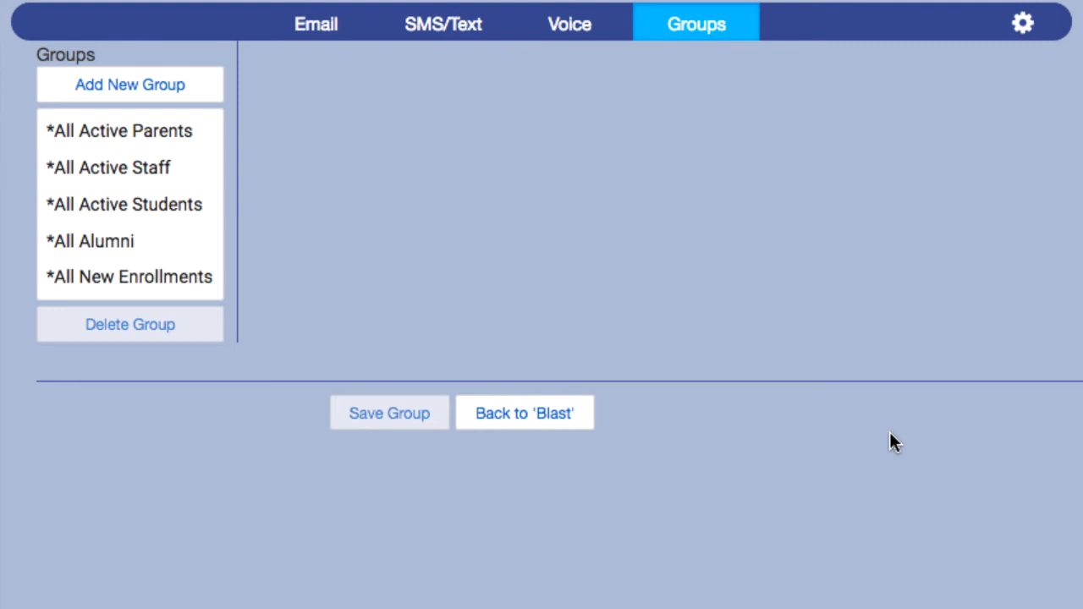
click(337, 36)
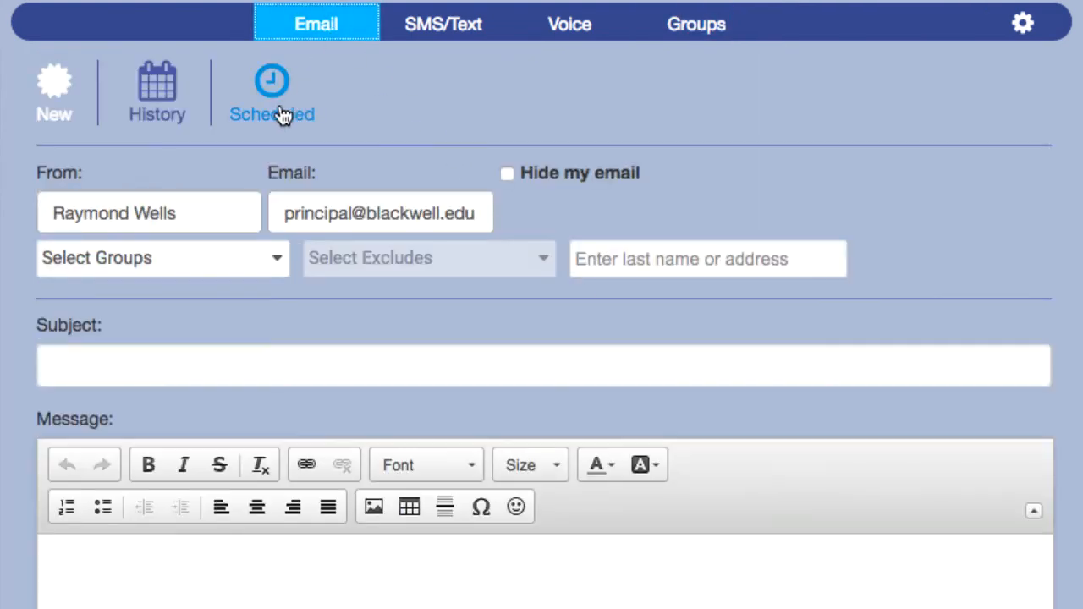
Scroll through the groups in the email's Select Groups dropdown, then close it.
click(279, 260)
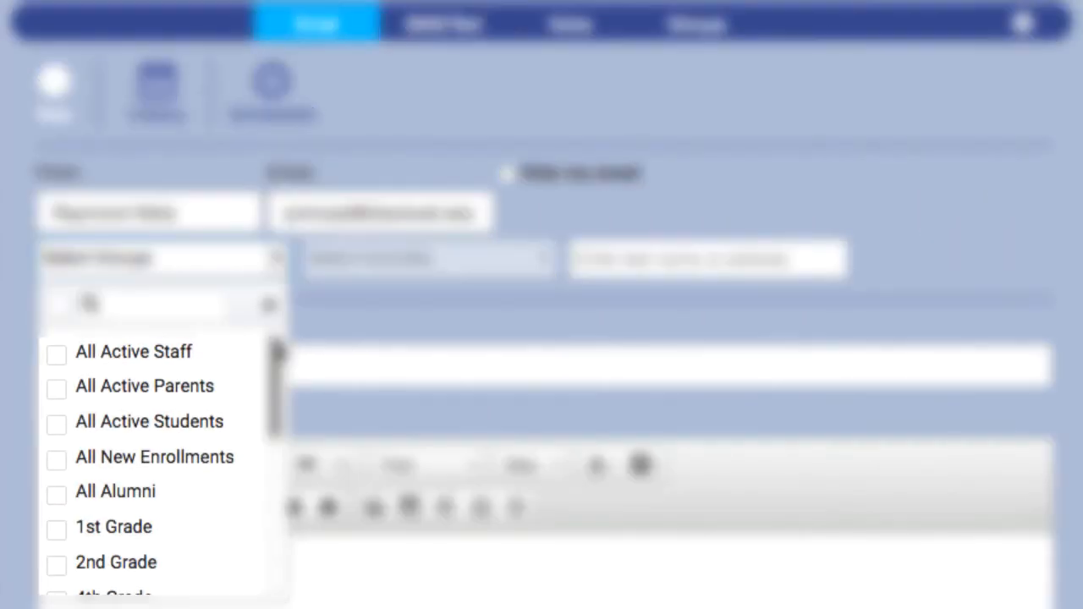
drag(273, 339, 272, 498)
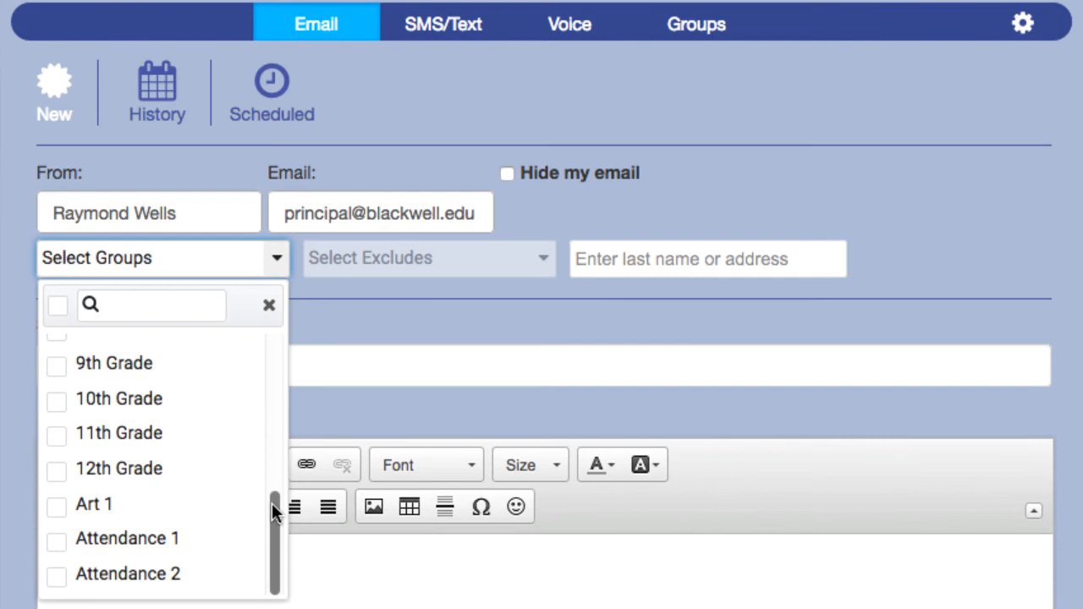
scroll(275, 512, up, 3)
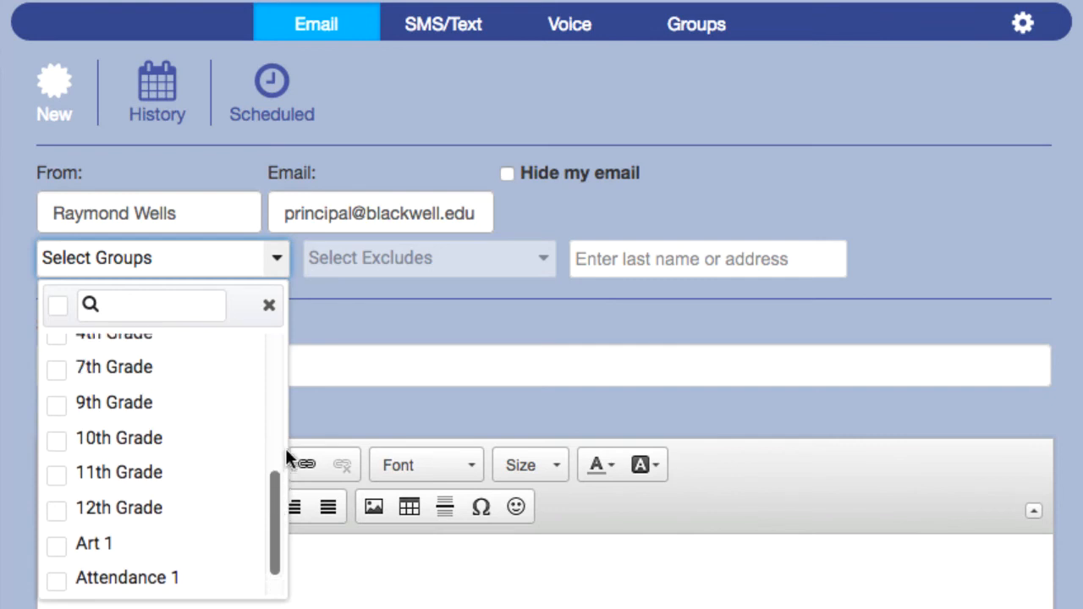
click(278, 259)
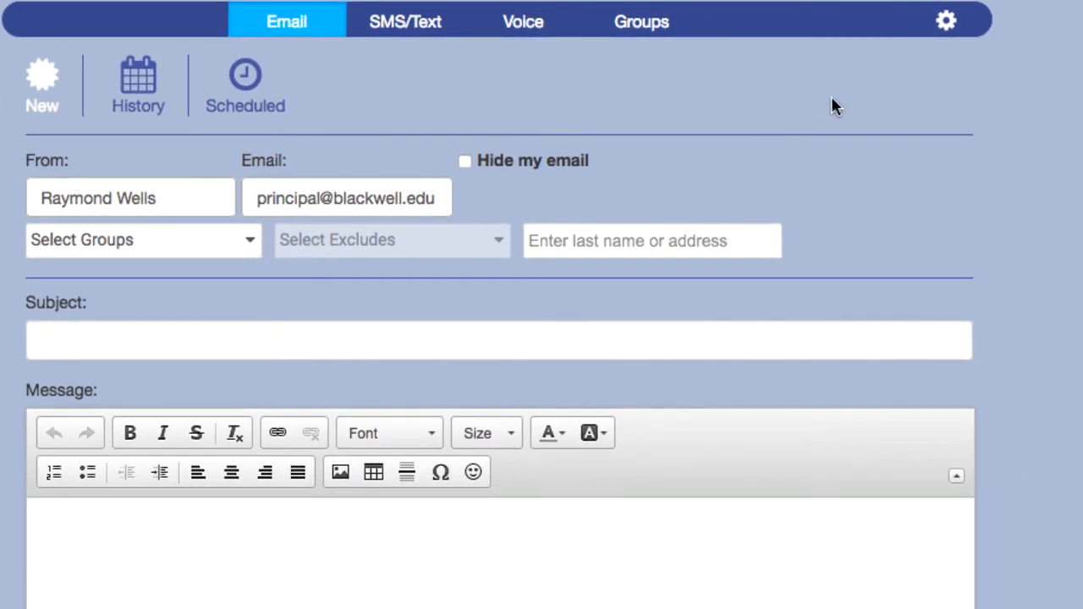
Enter 'Blackwell Academy', the phone number and the e-mail address as three signature lines, then save.
click(942, 31)
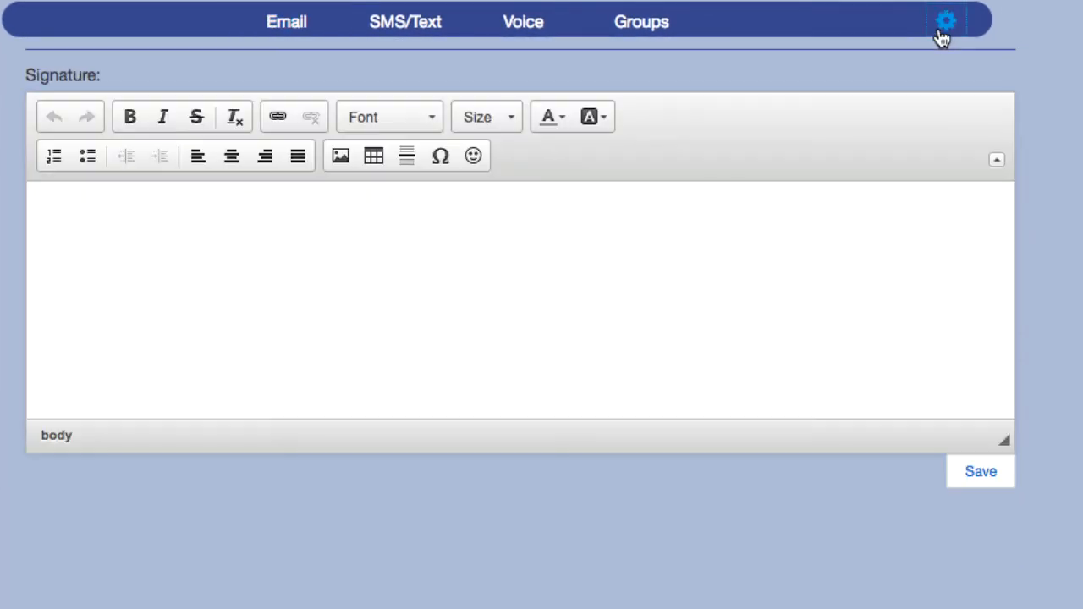
click(791, 214)
text(Blackwell Academy)
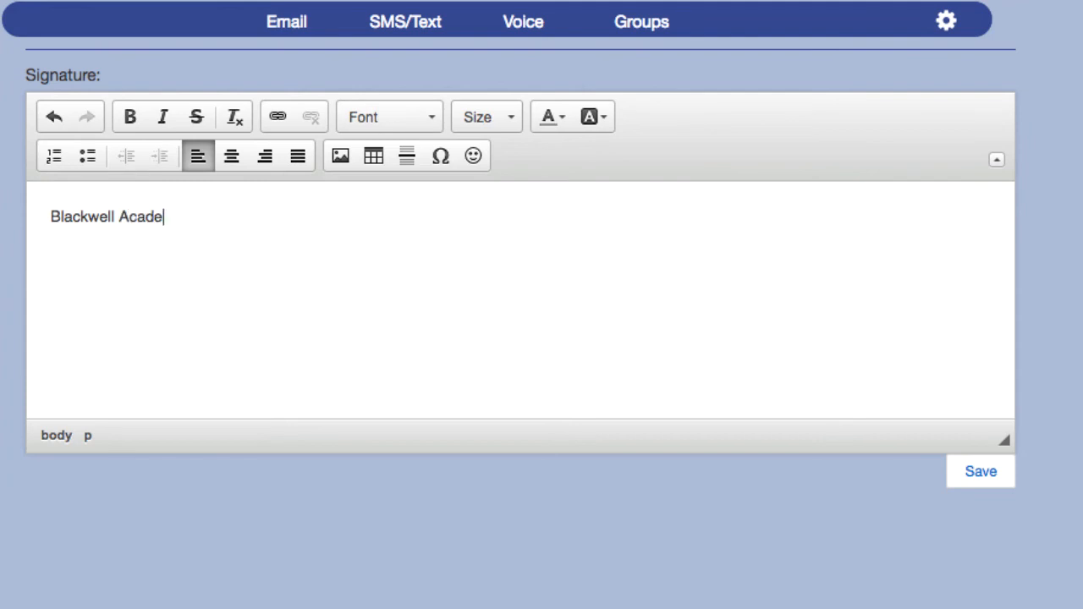
key(Return)
text((555) 555-1212)
key(Return)
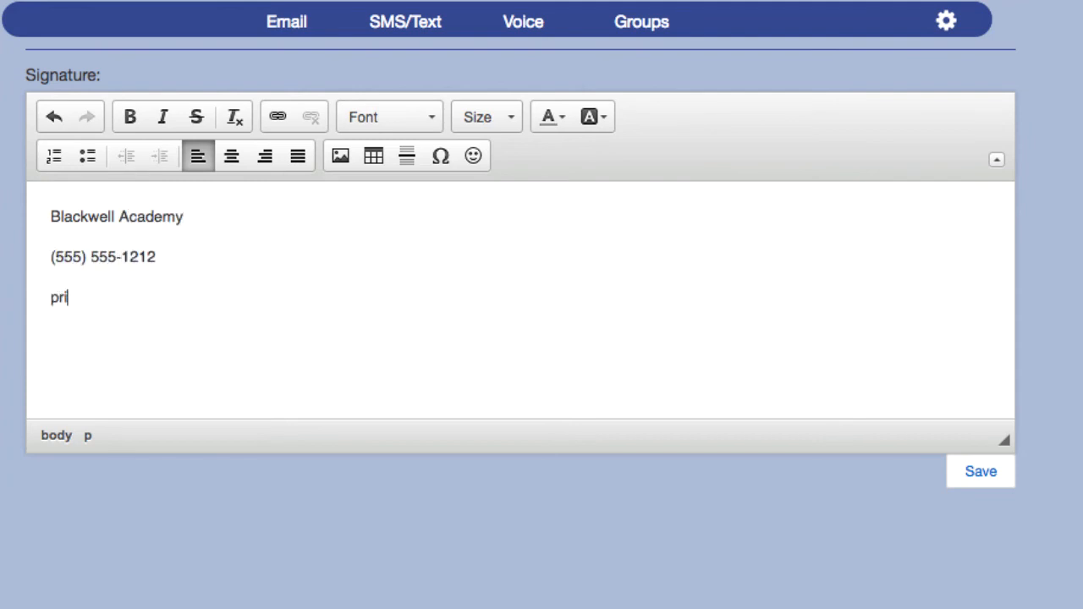
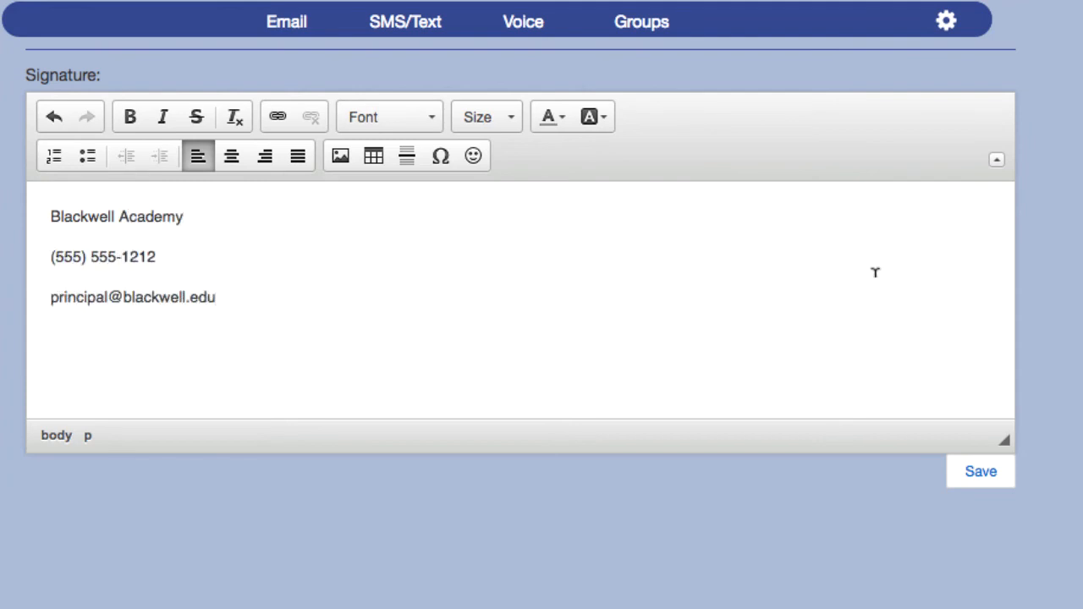
click(979, 479)
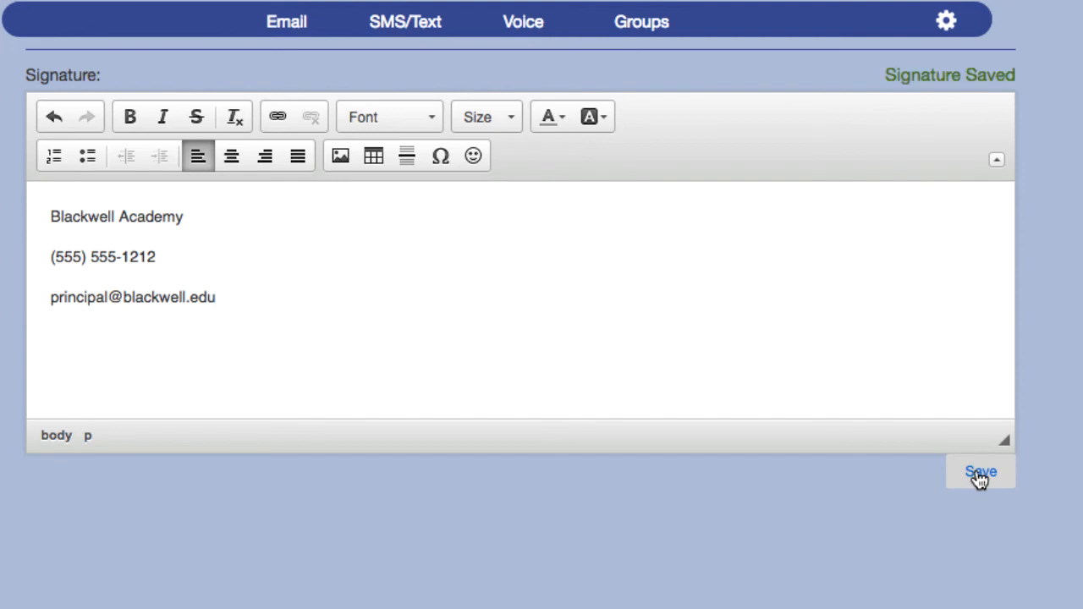